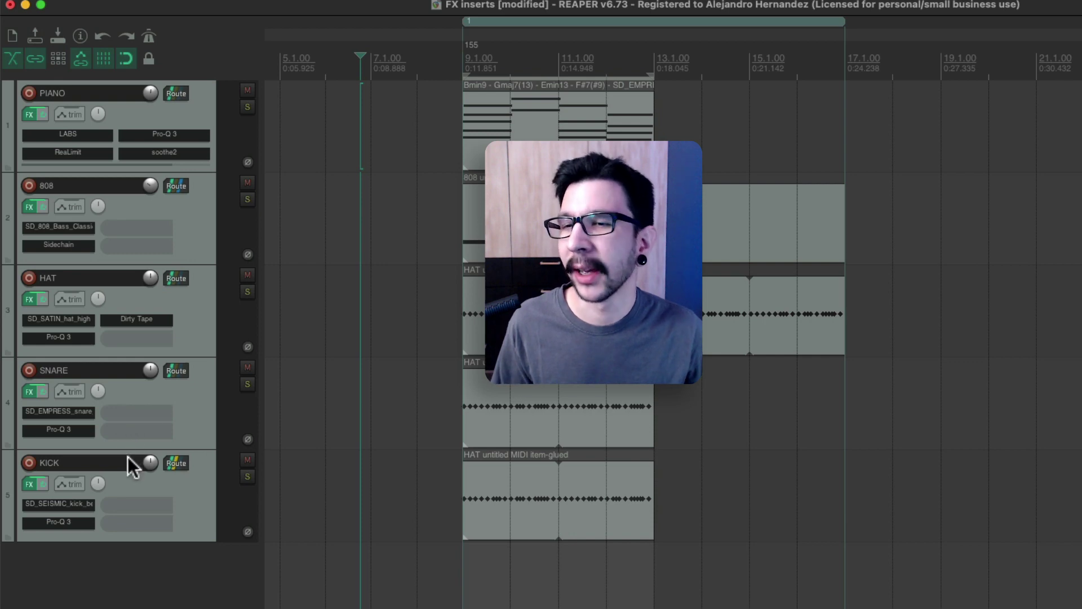
Step: Shrink and enlarge all five tracks to examine how the default theme displays their FX inserts at different heights
scroll(121, 565, "down", 5)
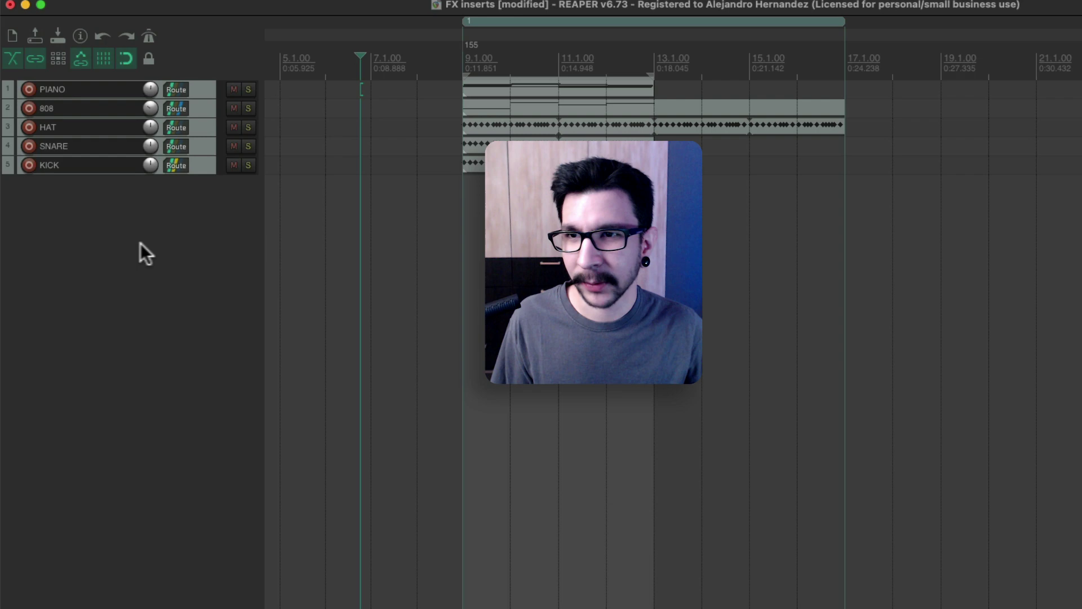
key("Page_Up")
key("Page_Up")
key("Page_Up")
key("Page_Up")
key("Page_Up")
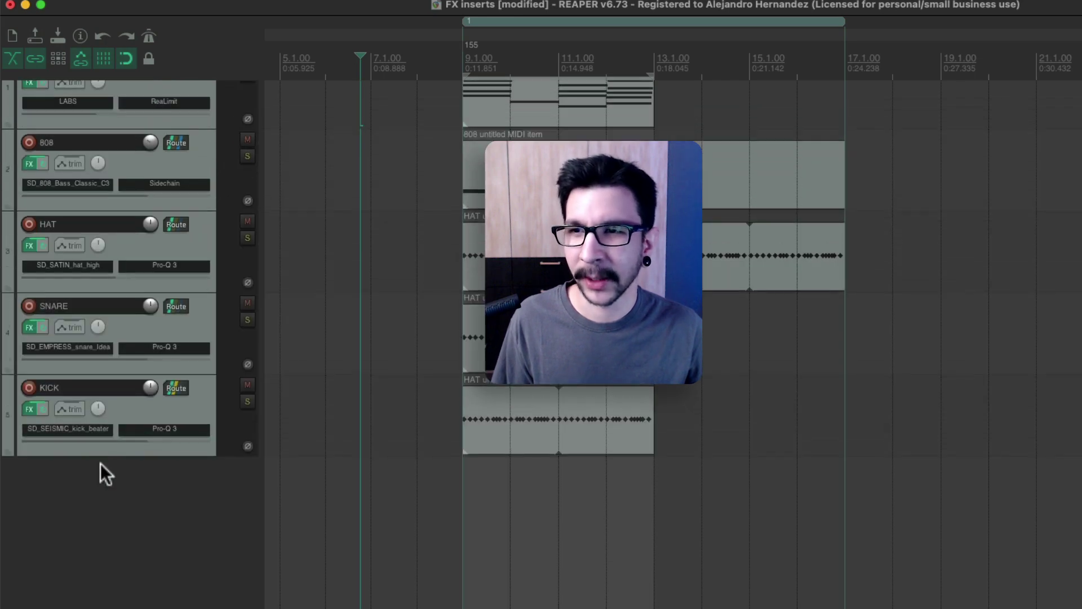
Step: Switch to the project with the modified colored theme and vary the track heights to examine the FX lists inside the tracks
key("alt+Tab")
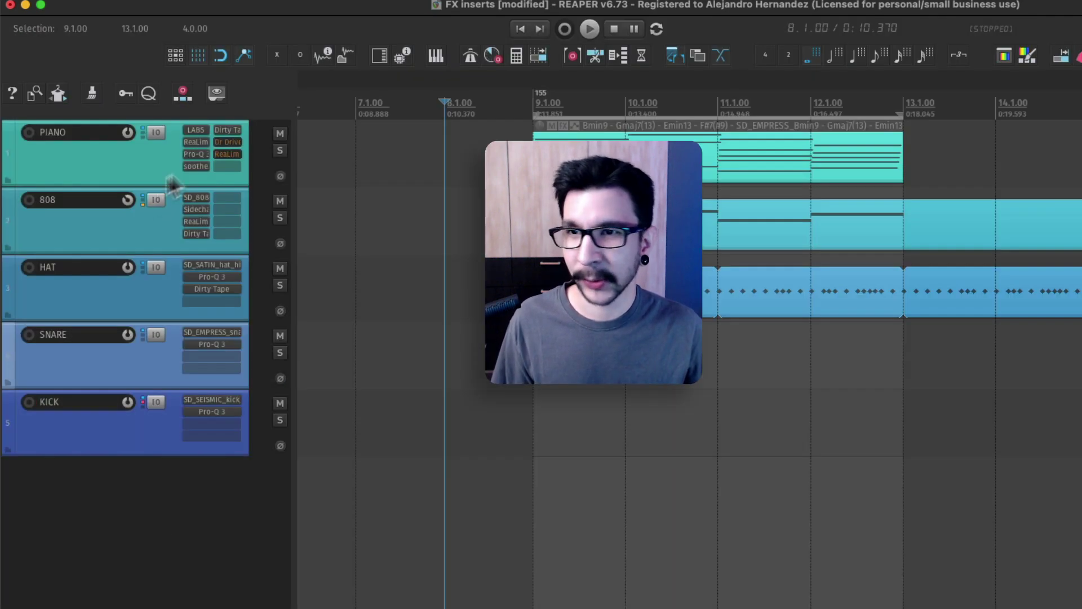
left_click(197, 154, "ctrl")
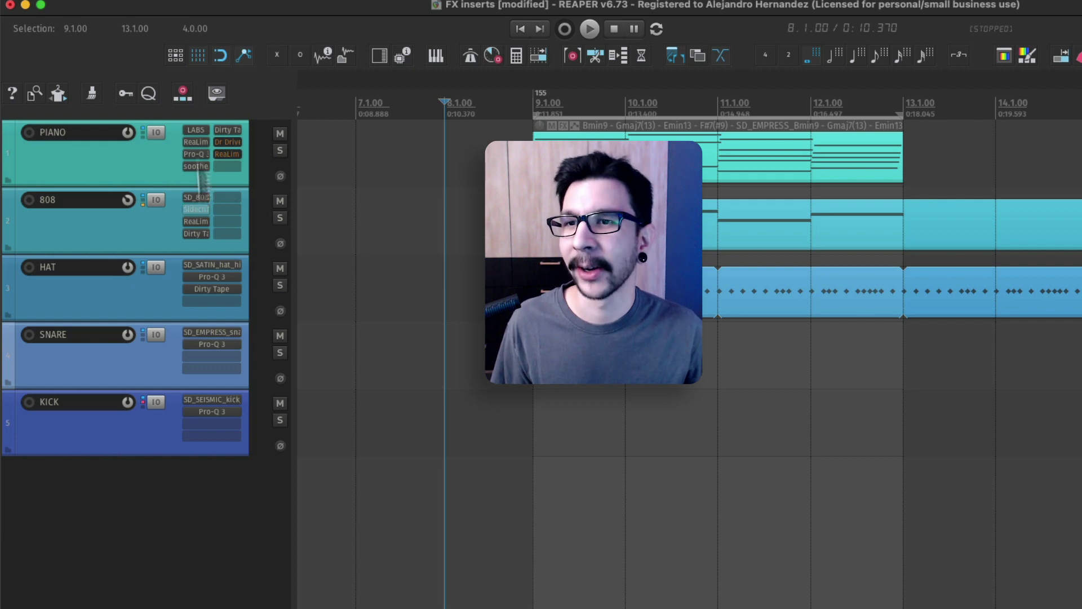
key("Page_Down")
key("Page_Down")
key("Page_Down")
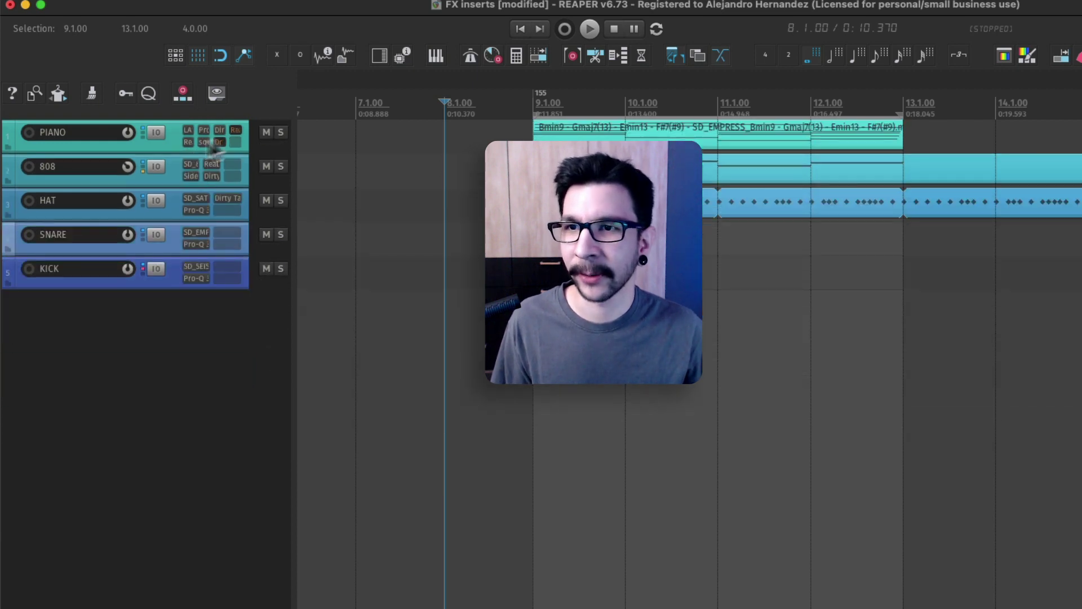
key("Page_Down")
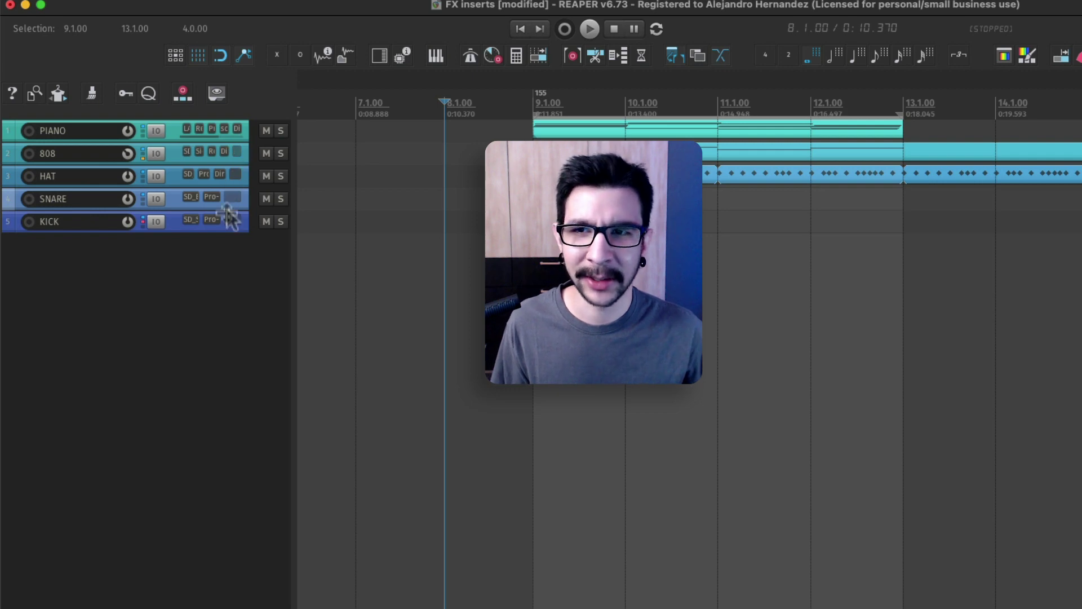
key("Page_Up")
key("Page_Up")
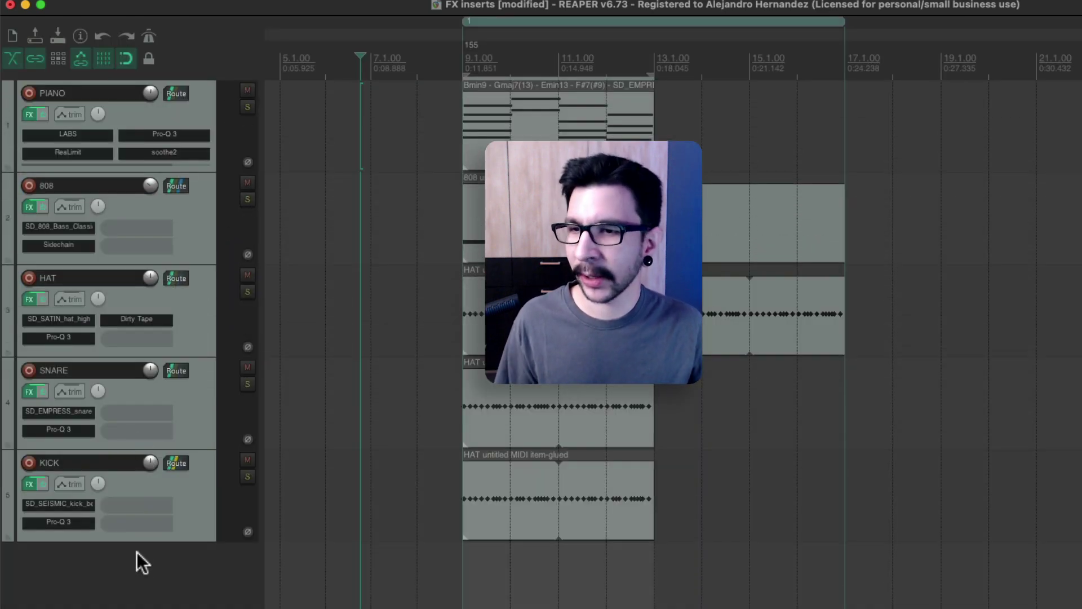
Step: Reduce the height of all tracks in the default theme and turn off showing FX inserts in the TCP
key("Page_Down")
key("Page_Down")
key("Page_Down")
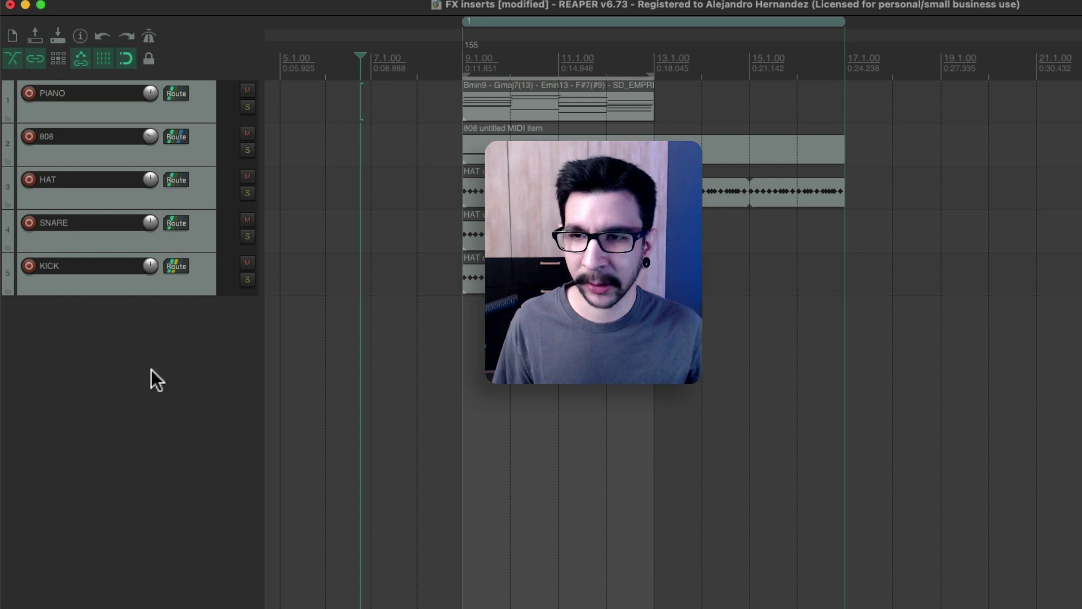
right_click(151, 360)
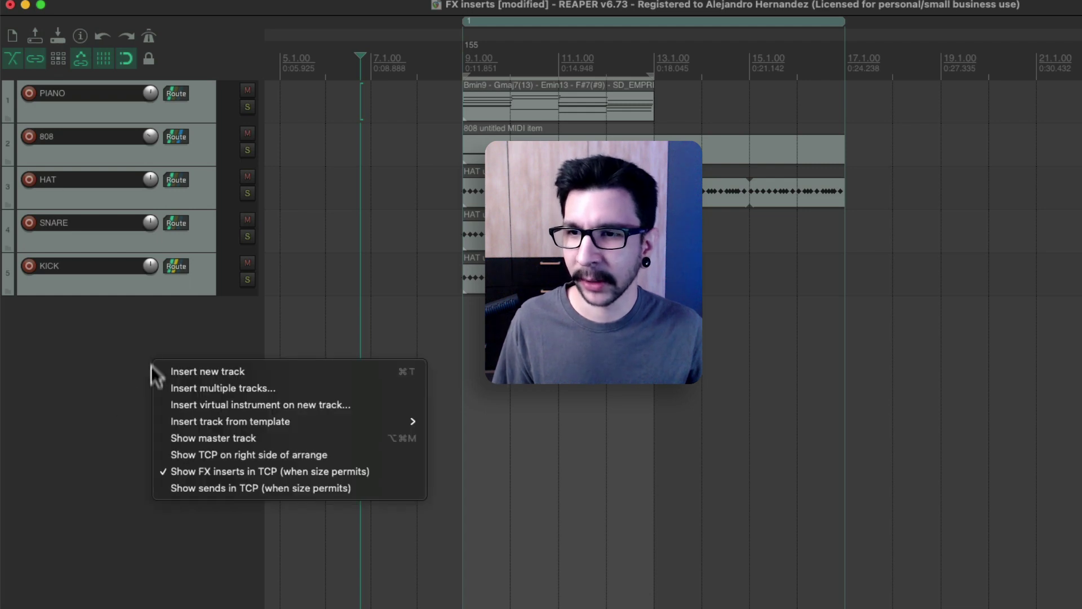
left_click(237, 472)
right_click(121, 526)
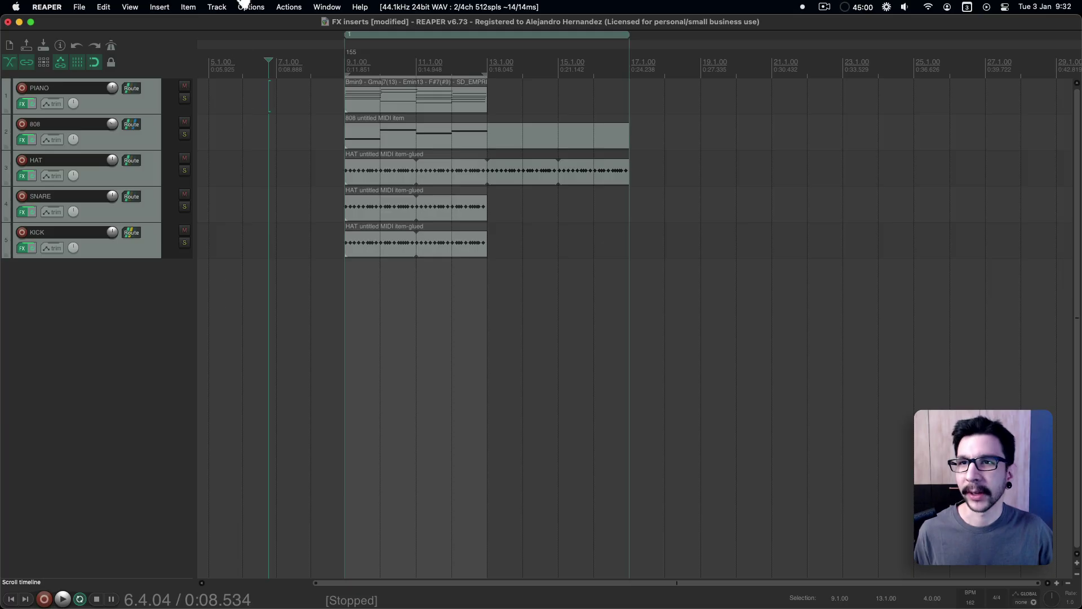
Step: Show the REAPER resource path in Finder and open its ColorThemes folder
left_click(251, 7)
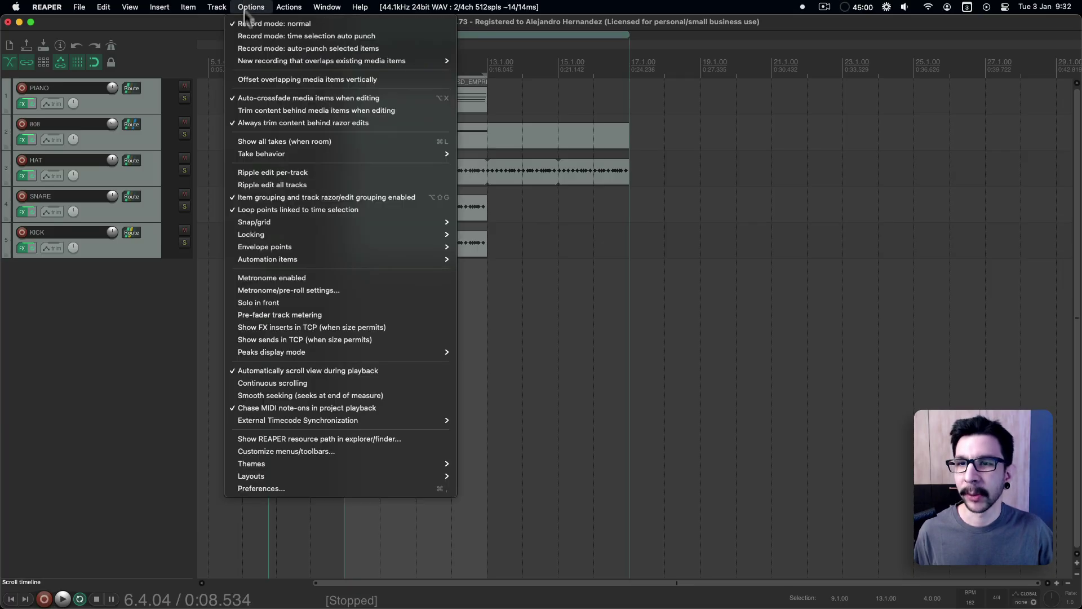
left_click(280, 439)
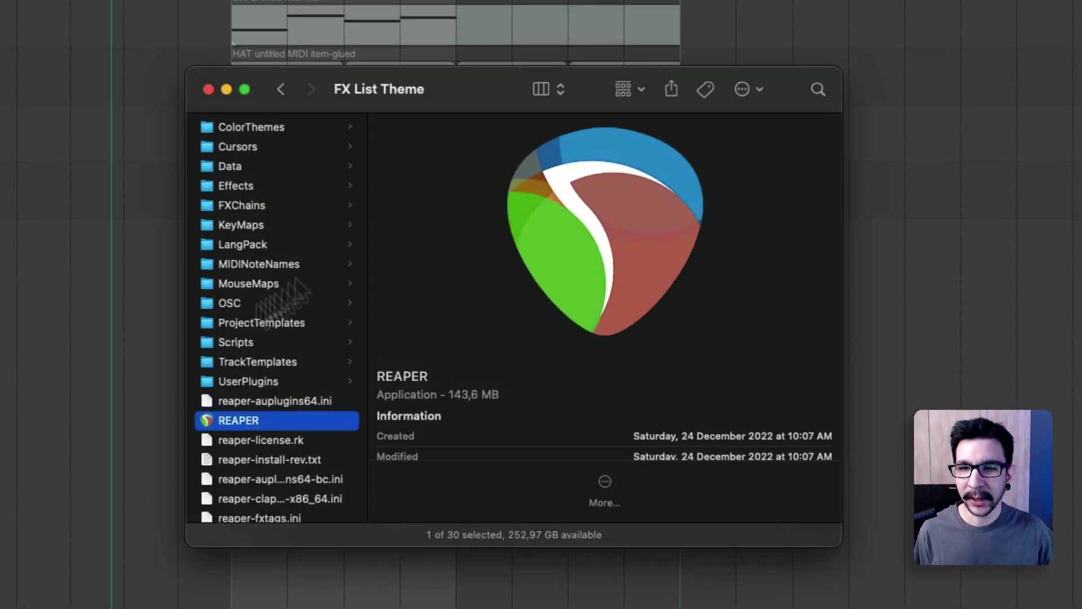
left_click(282, 128)
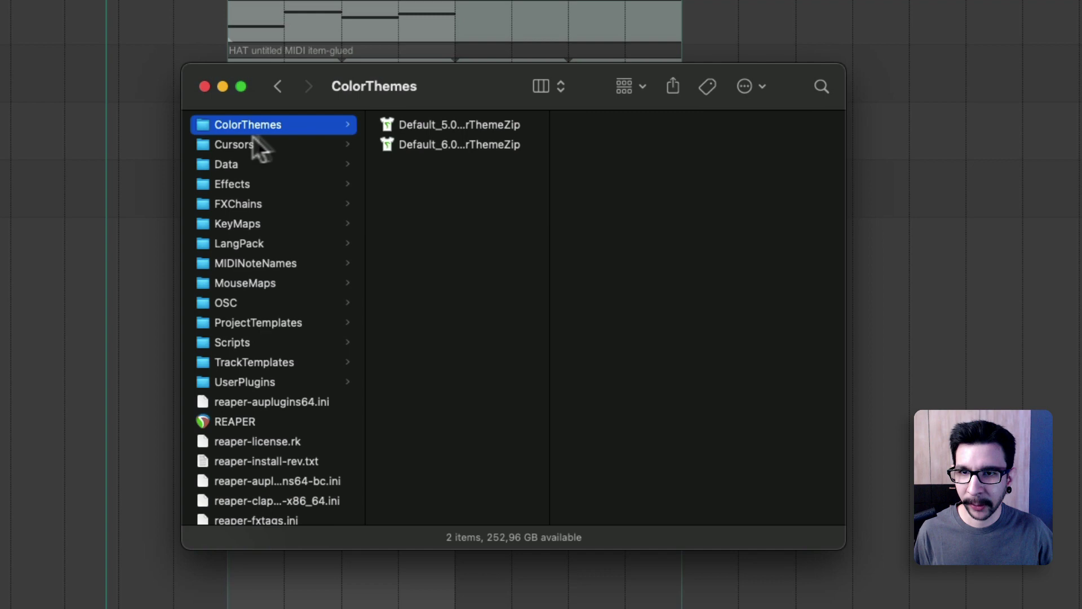
Step: Rename Default_6.0.ReaperThemeZip as Default_6.0.ReaperTheme.Zip, using the .Zip extension, and extract the archive
left_click(403, 144)
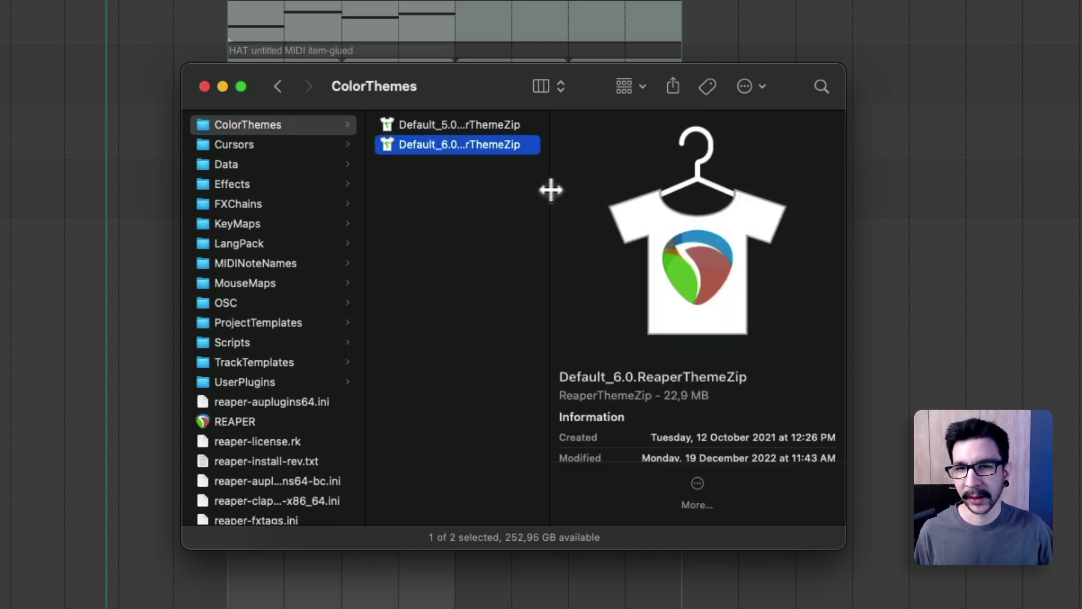
left_click_drag(550, 188, 591, 188)
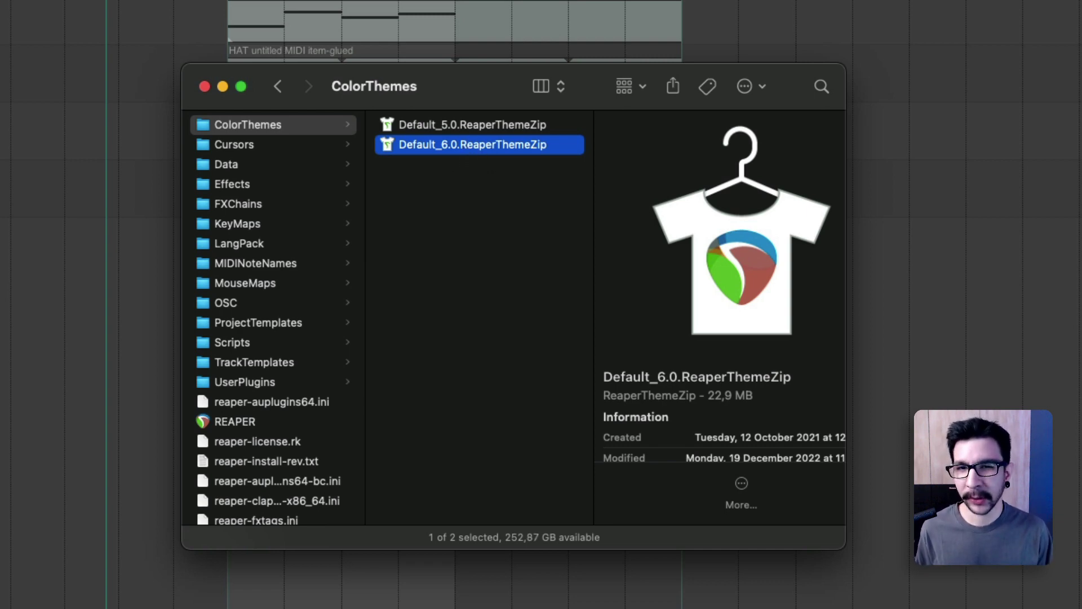
key("Return")
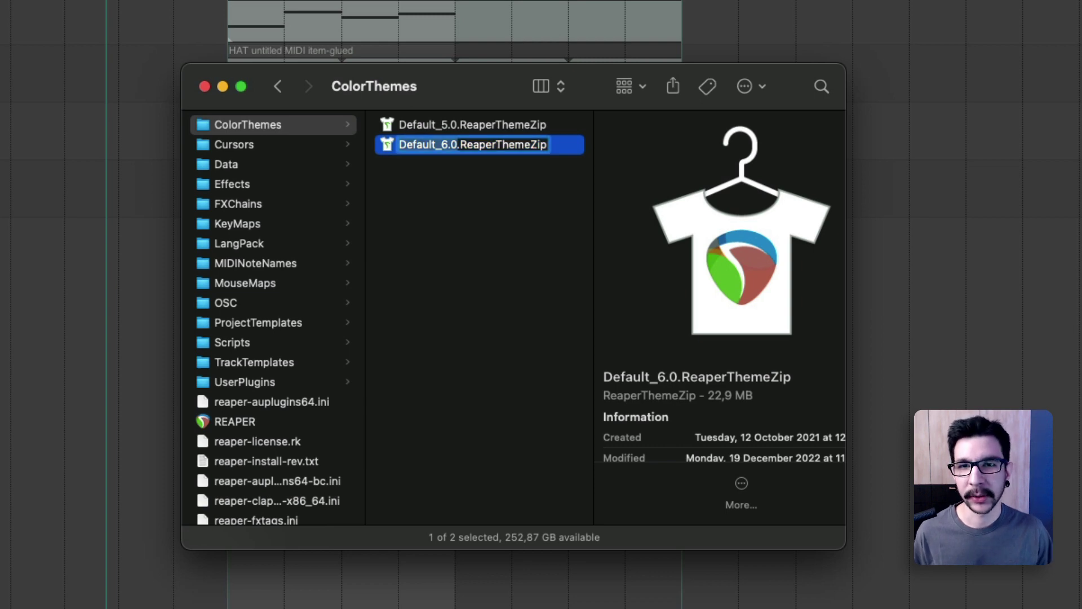
left_click(547, 144)
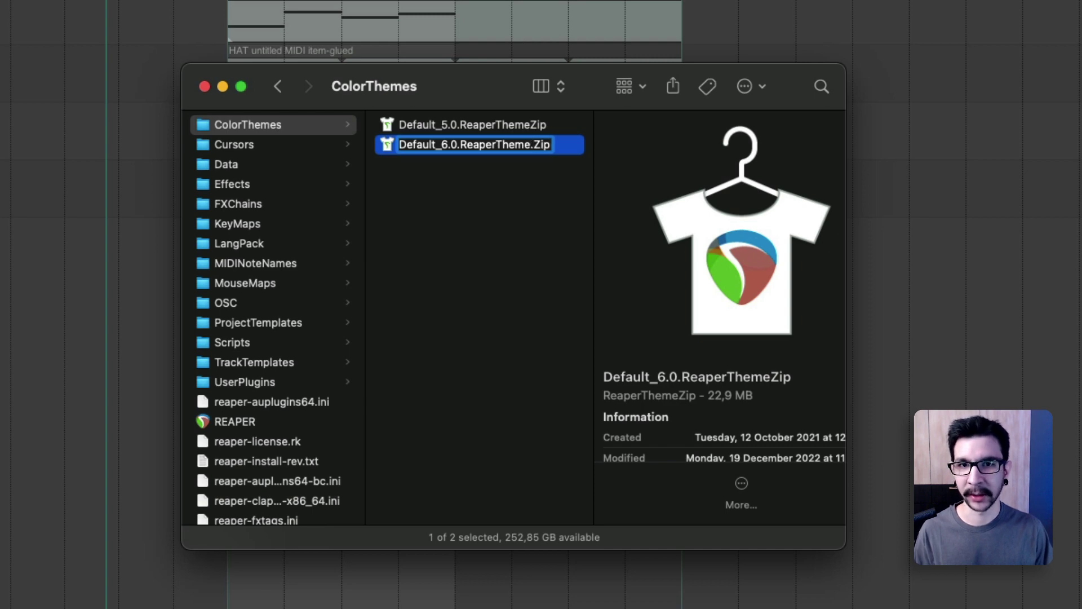
key("Return")
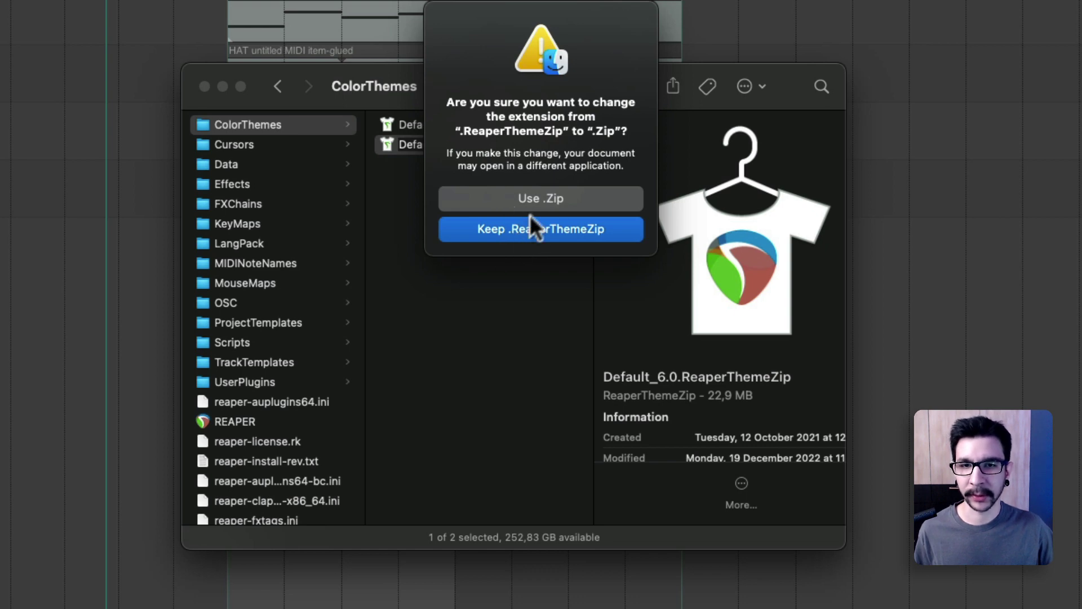
left_click(543, 197)
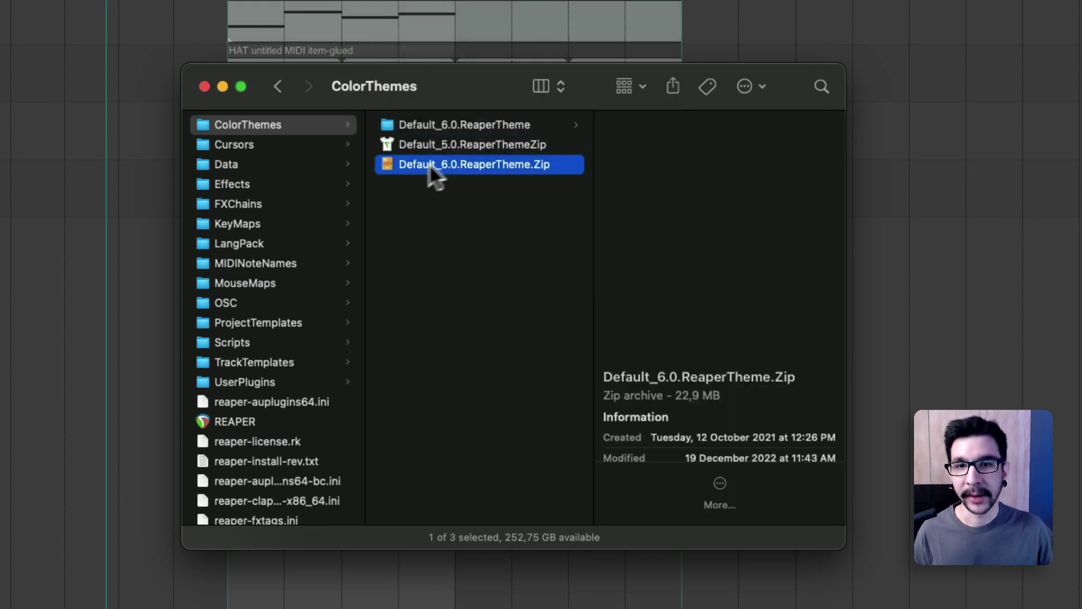
Step: Open rtconfig.txt from the extracted theme's Default_6.0_unpacked folder in Sublime Text
left_click(487, 125)
left_click_drag(650, 176, 657, 121)
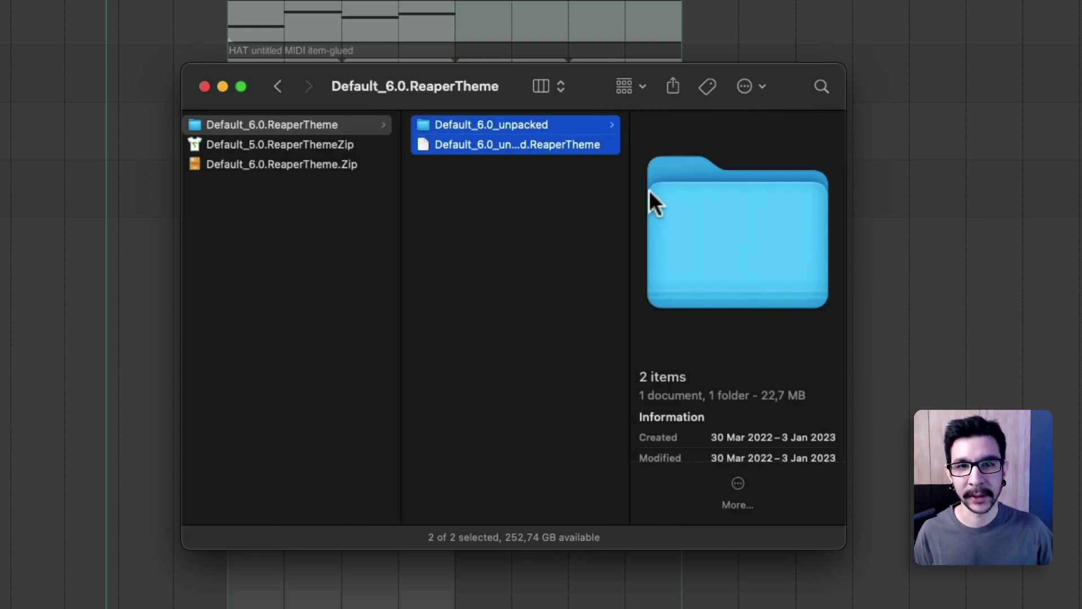
left_click(570, 124)
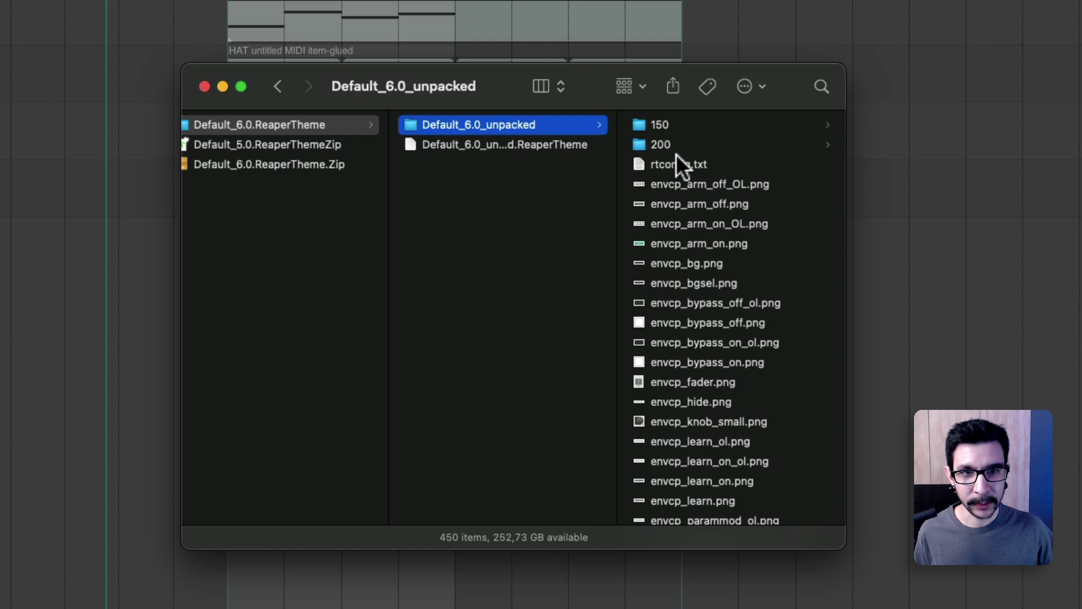
left_click(676, 162)
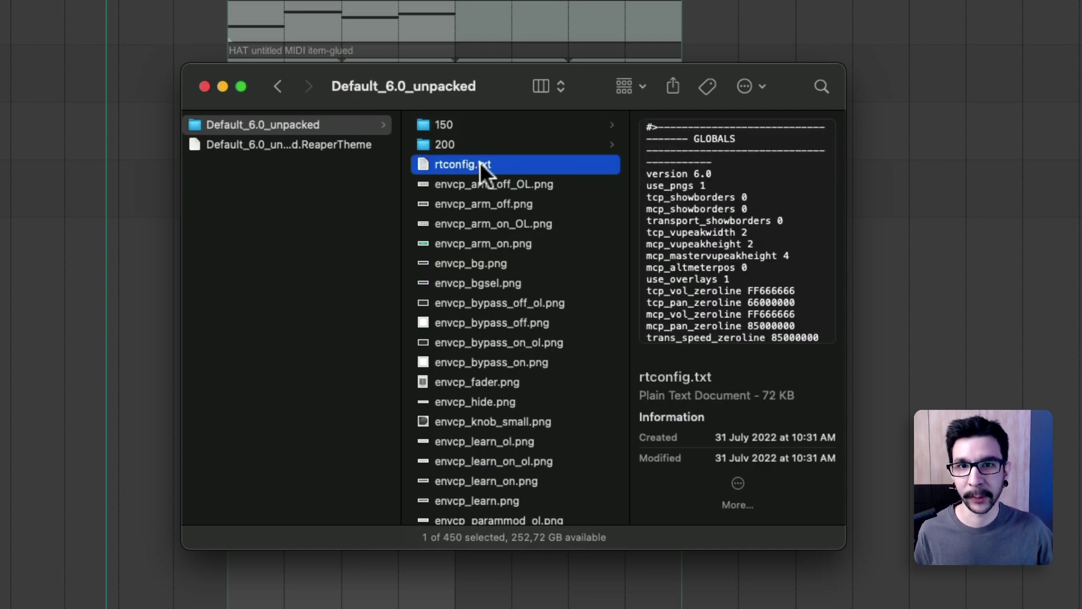
right_click(512, 164)
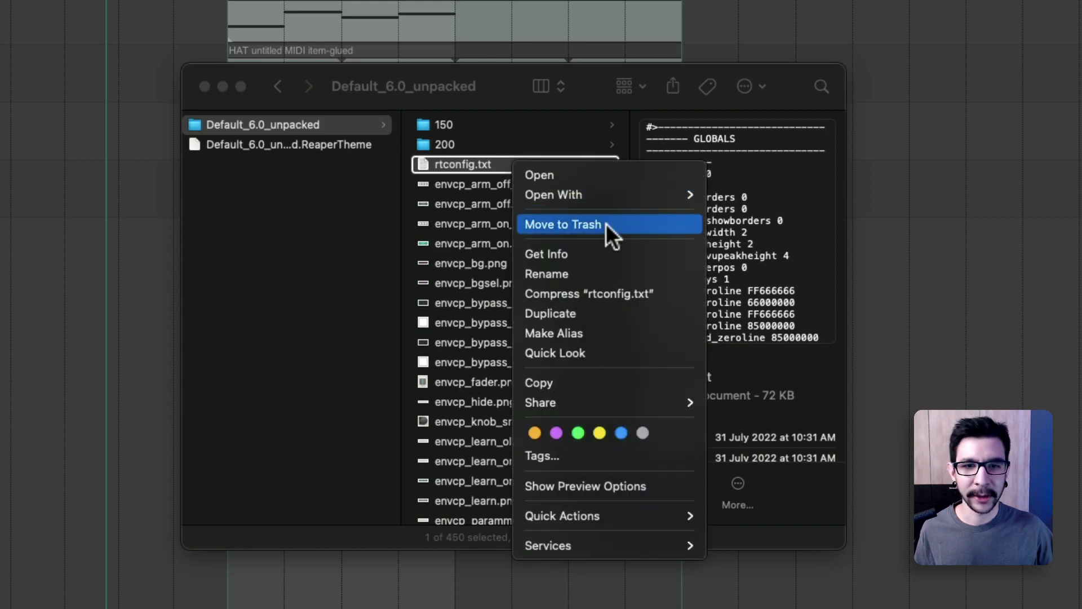
mouse_move(624, 194)
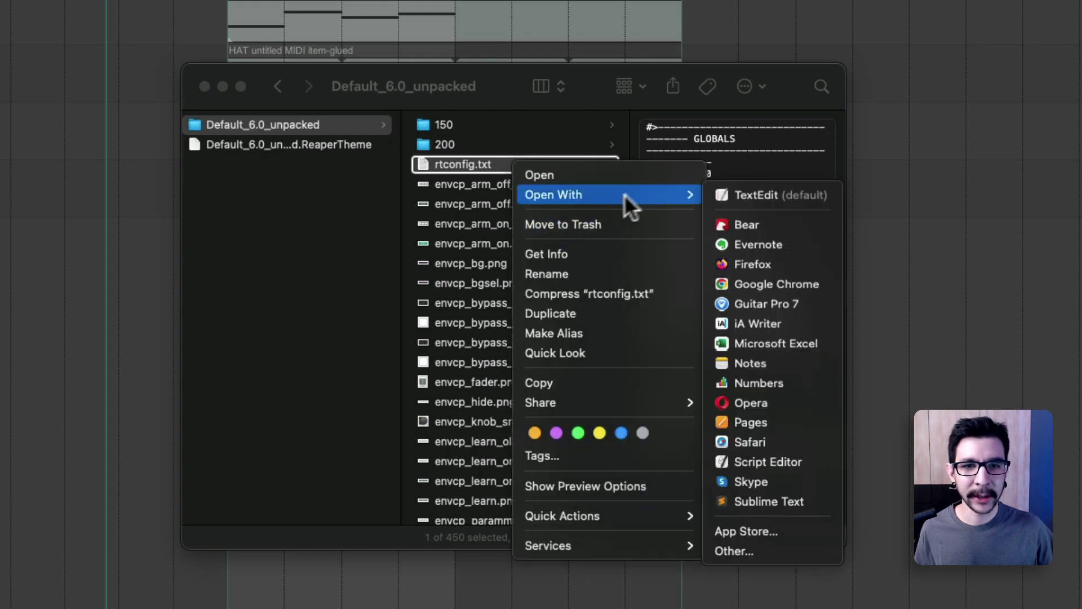
left_click(775, 500)
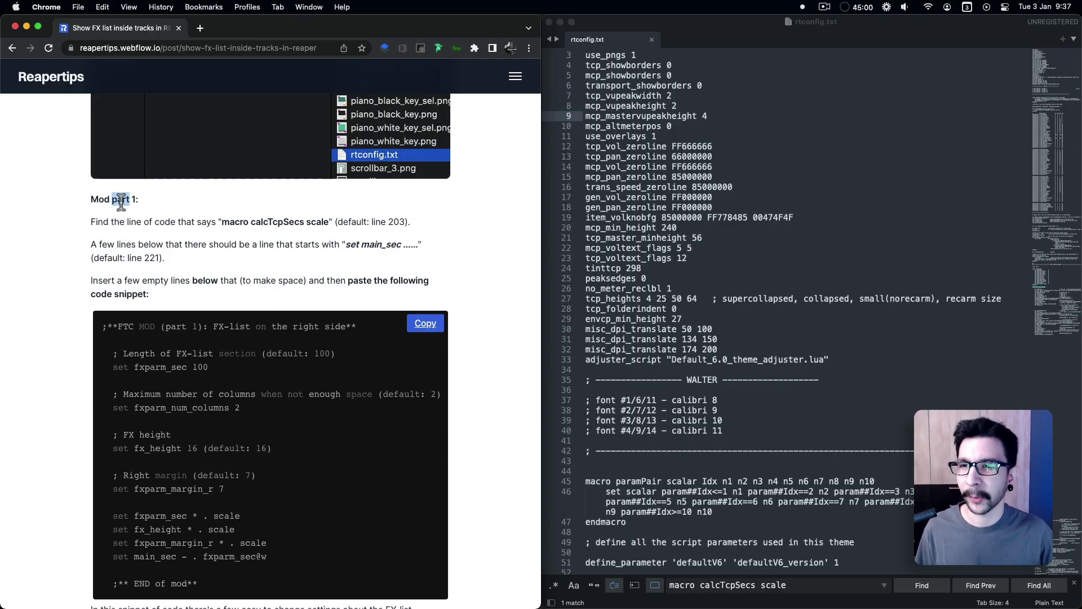
Step: Read the guide's Mod part 1 instruction in Chrome about which line of code to find and its default line number
left_click(145, 230)
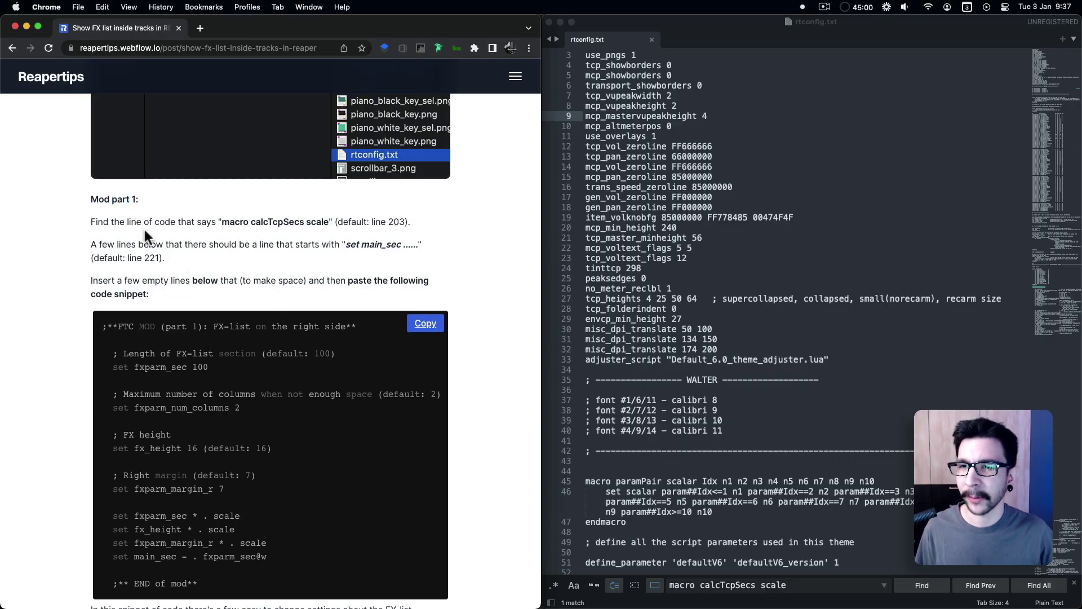
scroll(203, 279, "down", 1)
left_click_drag(222, 217, 322, 218)
left_click(353, 219)
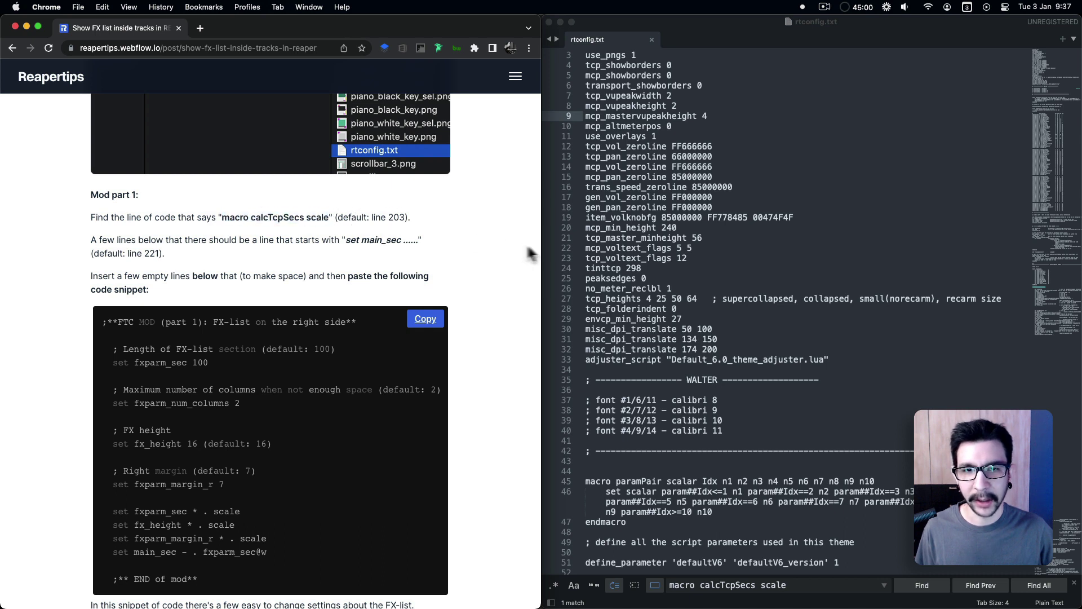
scroll(575, 265, "down", 1)
left_click_drag(389, 217, 402, 217)
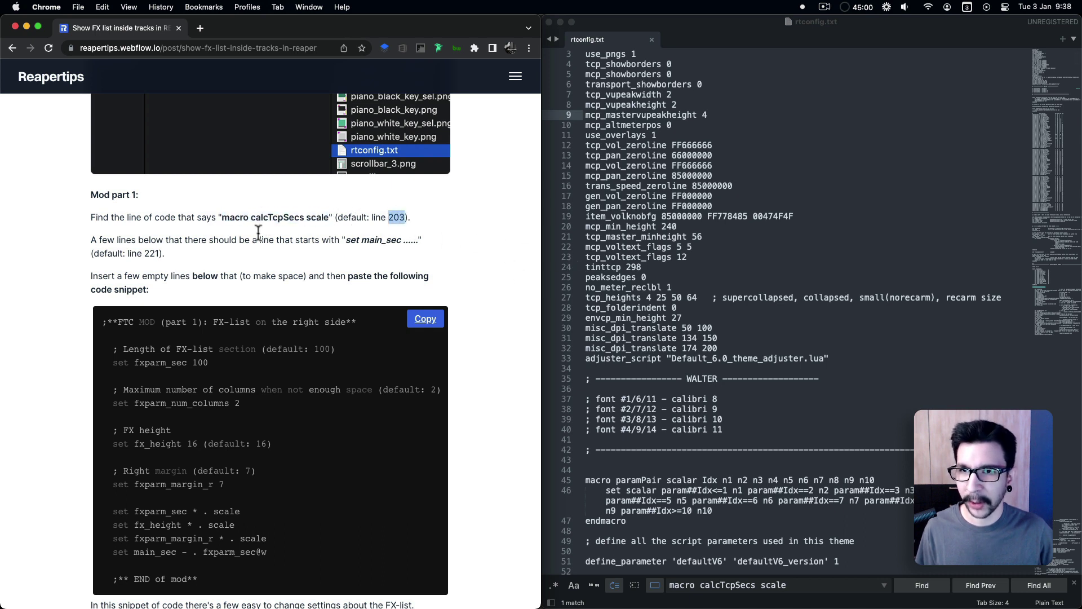
left_click(317, 220)
Step: Copy "macro calcTcpSecs scale" from the guide and find that line in rtconfig.txt in Sublime Text
left_click_drag(329, 216, 225, 216)
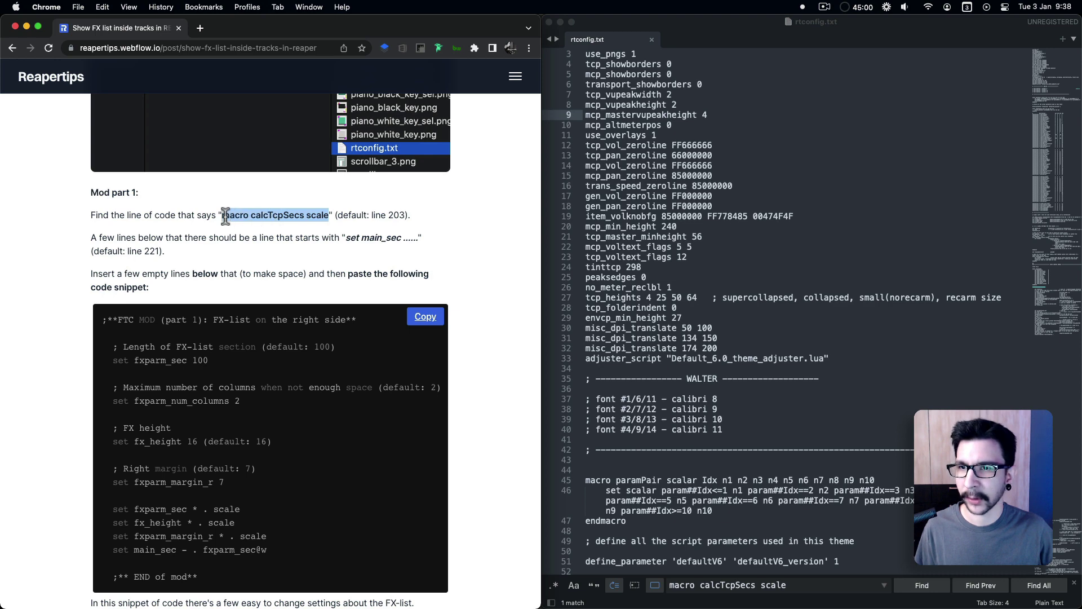
key("super+c")
left_click(666, 259)
triple_click(735, 585)
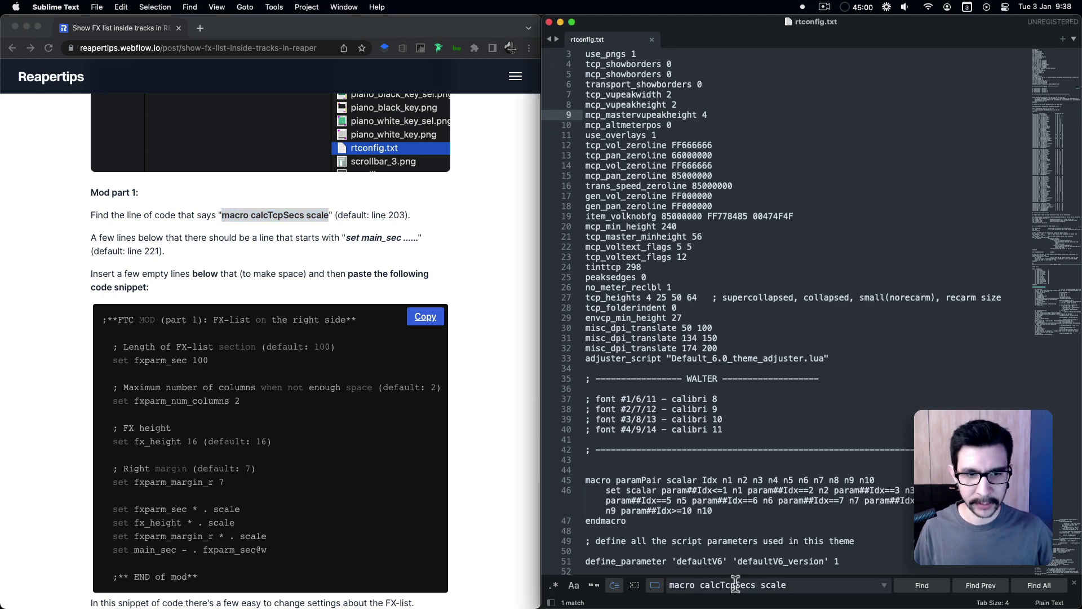
key("super+v")
left_click(921, 585)
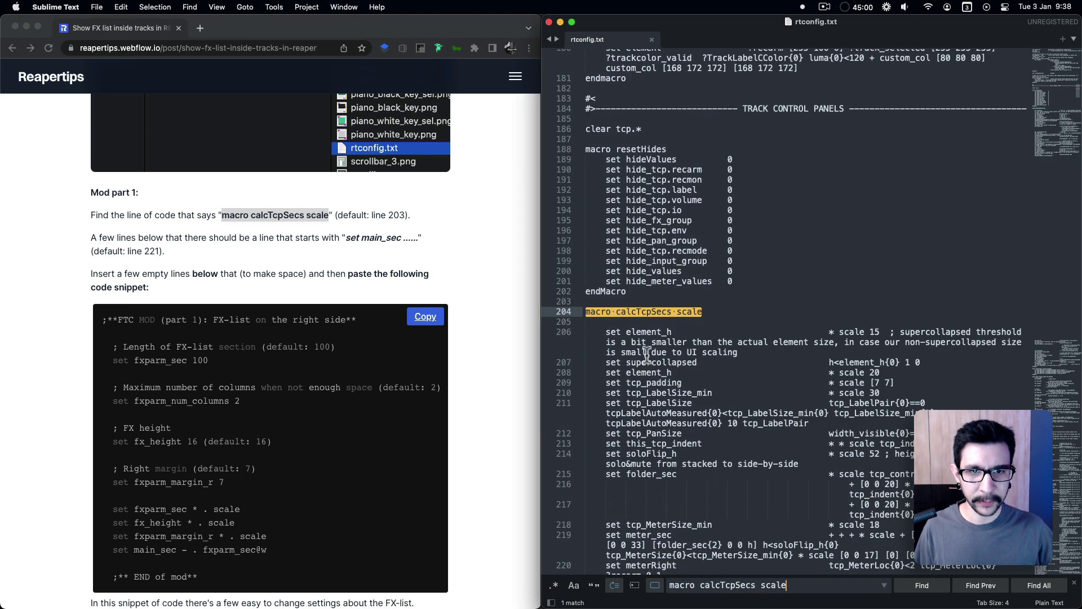
left_click(647, 352)
left_click(639, 313)
scroll(639, 316, "down", 1)
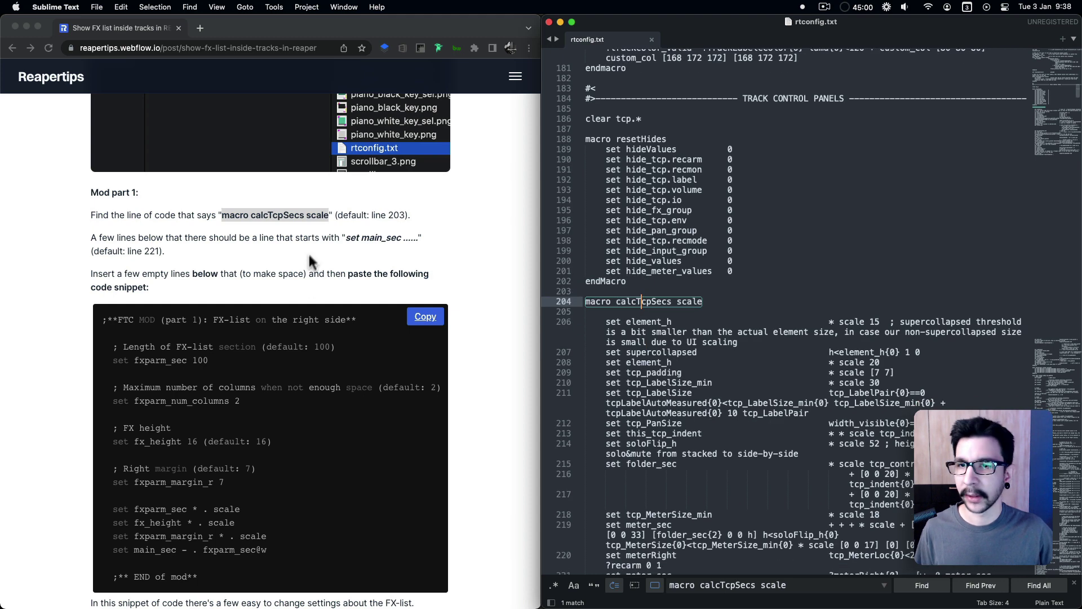
Step: Check the "set main_sec" instruction in the Chrome guide, and place the cursor at the end of that line below "macro calcTcpSecs scale" in Sublime Text
key("super+Tab")
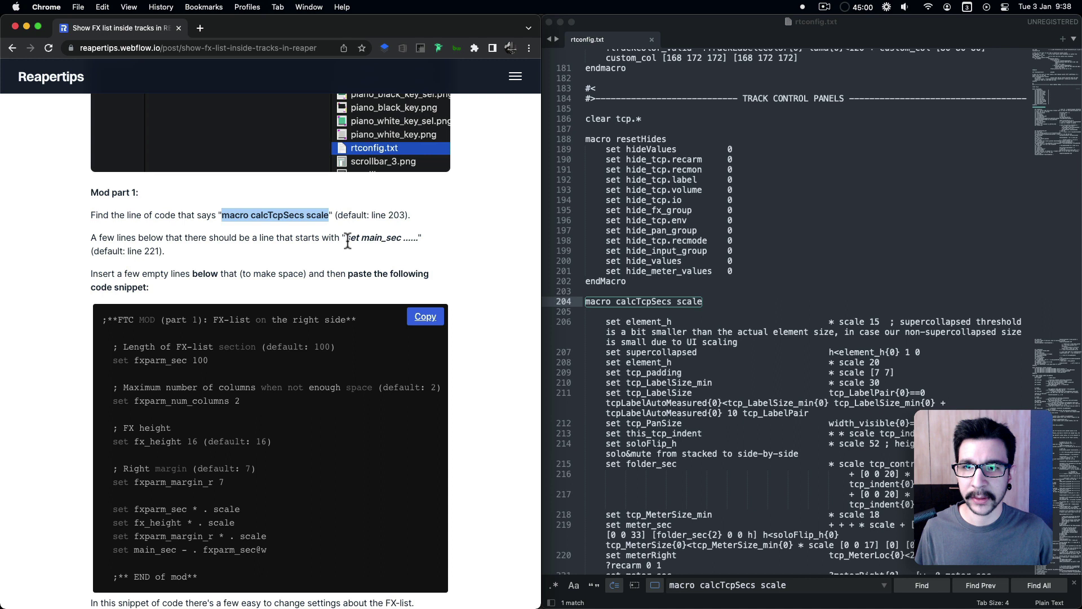
left_click_drag(348, 241, 418, 241)
left_click(418, 241)
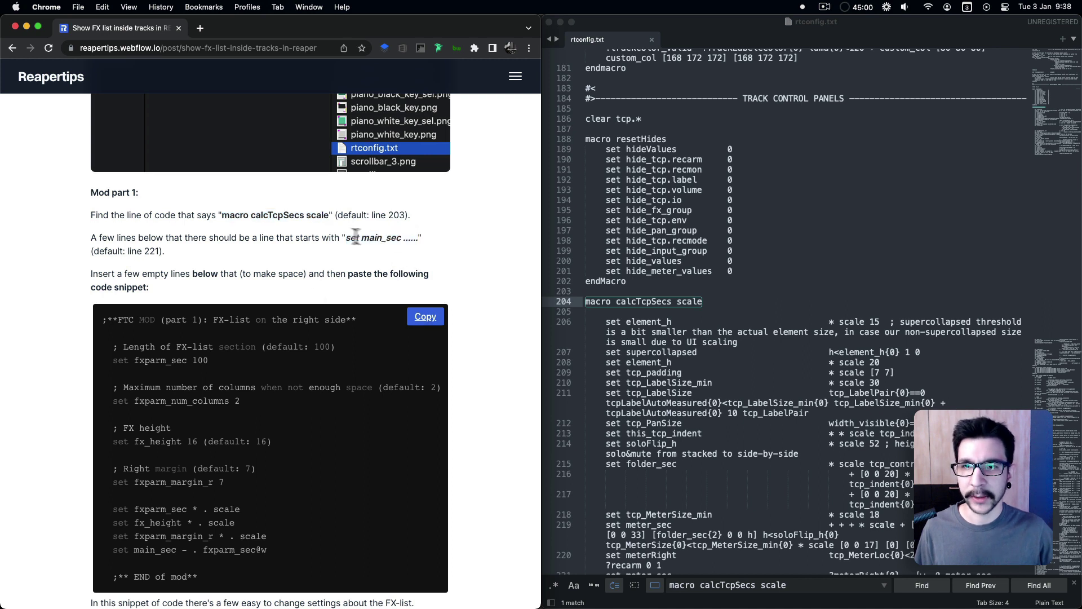
left_click_drag(346, 238, 383, 237)
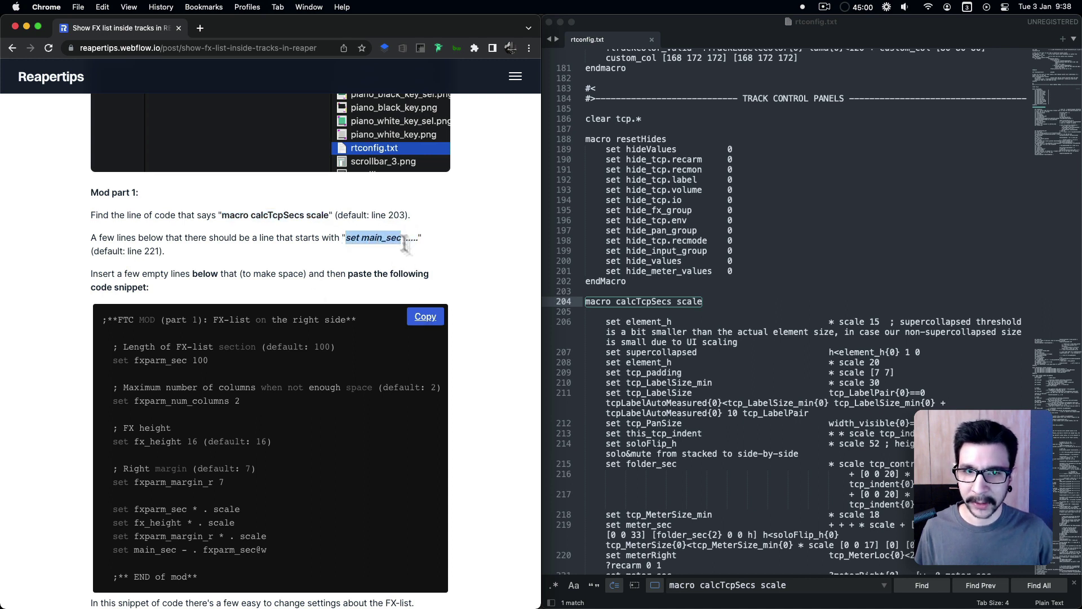
left_click(808, 419)
double_click(719, 24)
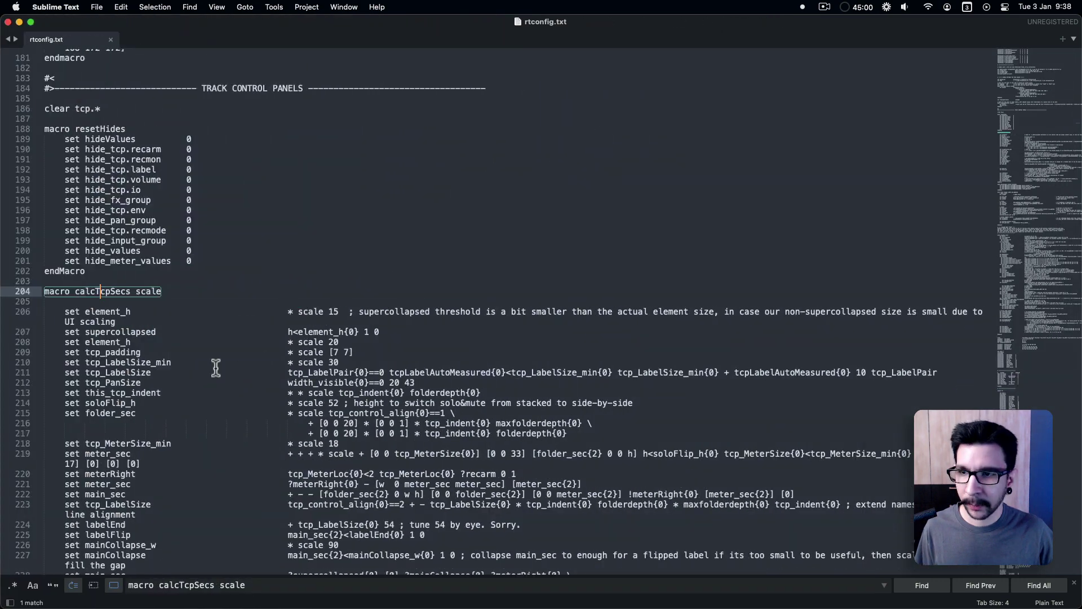
scroll(112, 389, "down", 3)
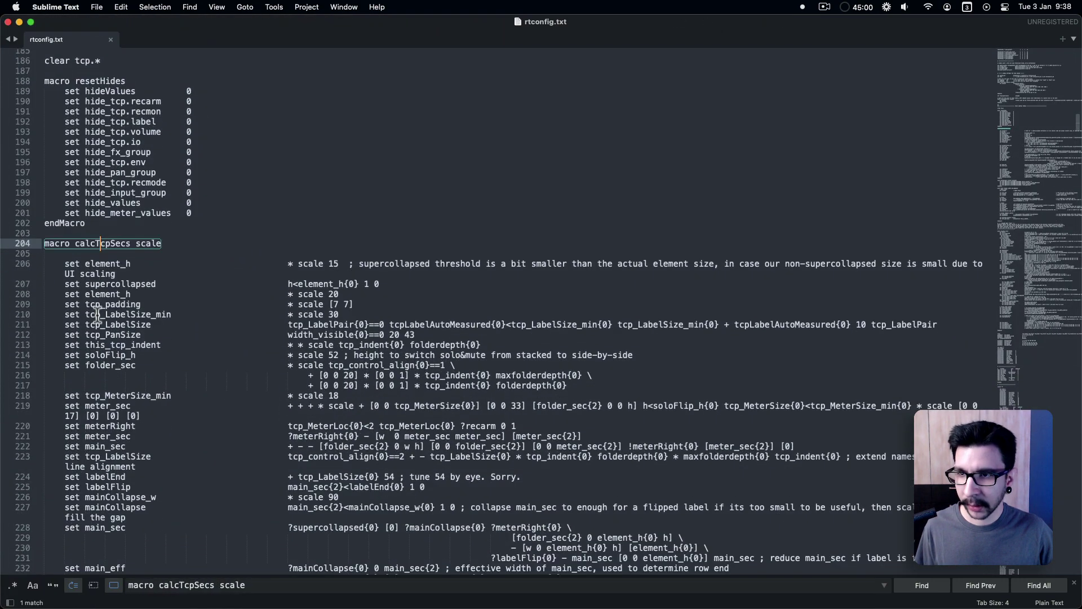
scroll(97, 338, "down", 1)
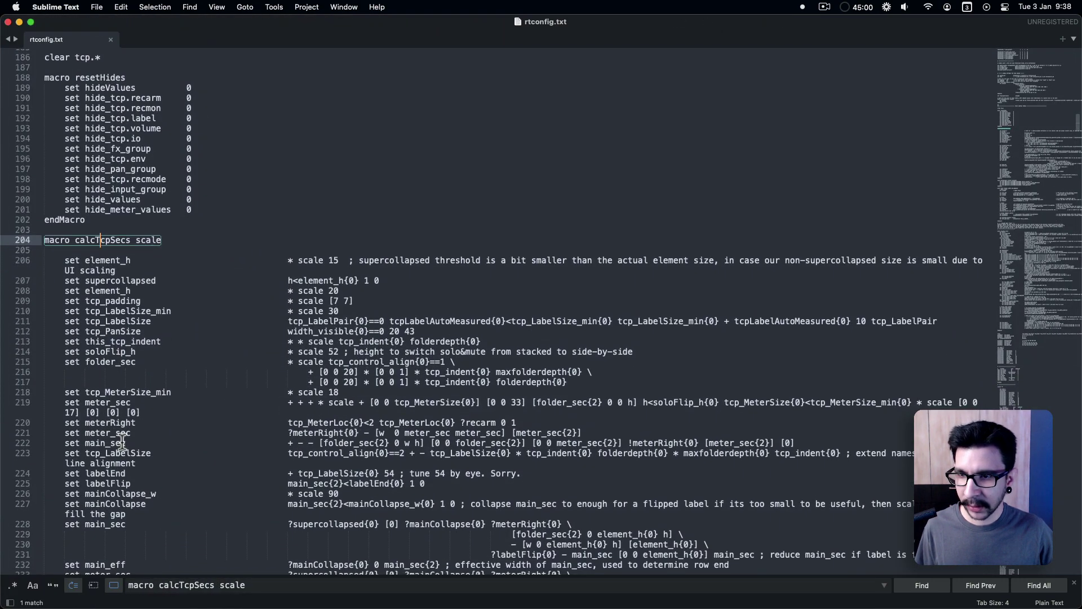
left_click(111, 444)
left_click(22, 444)
triple_click(80, 443)
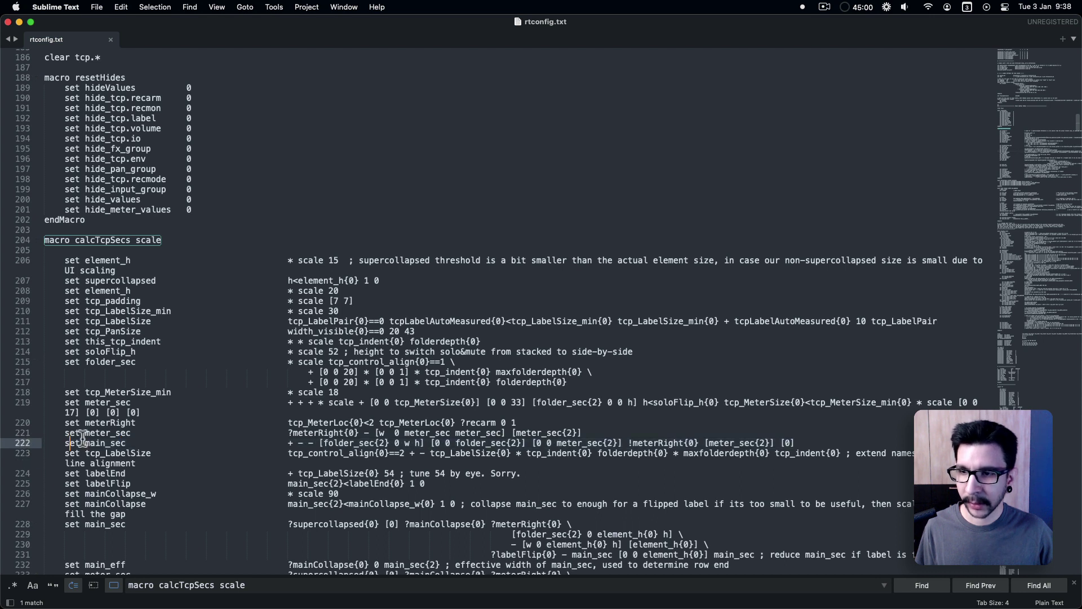
left_click(822, 441)
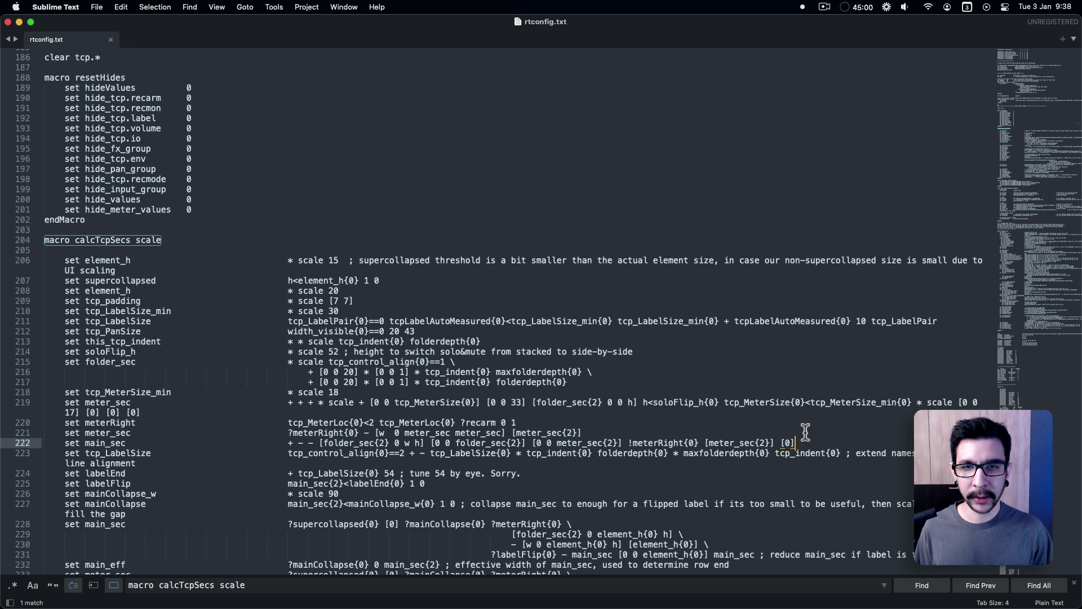
Step: Insert three empty lines below the "set main_sec" line 222 and place the cursor on the middle one
key("ctrl+alt+Right")
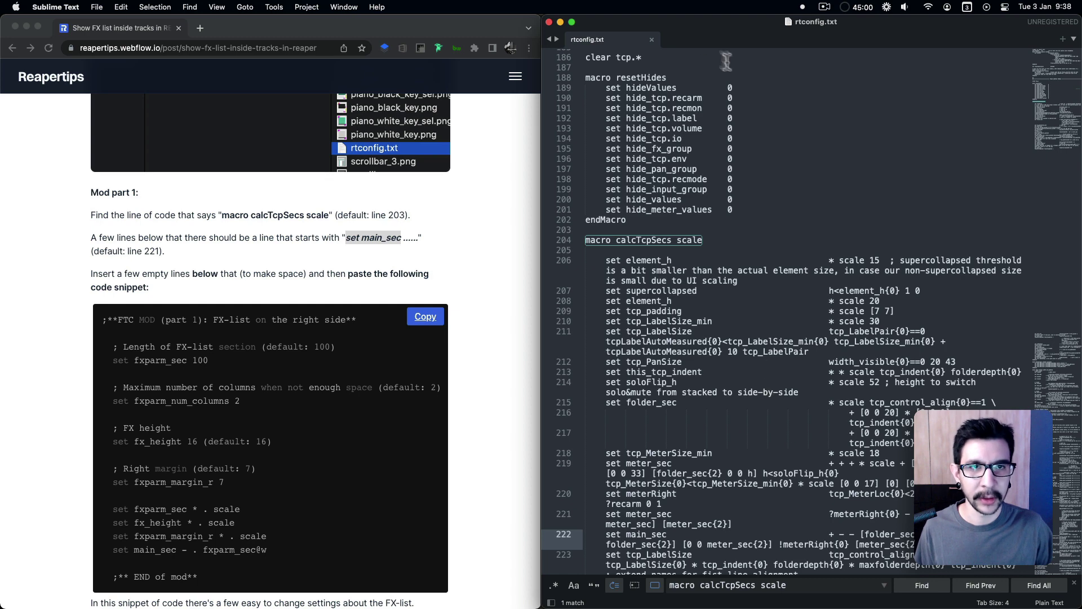
double_click(727, 45)
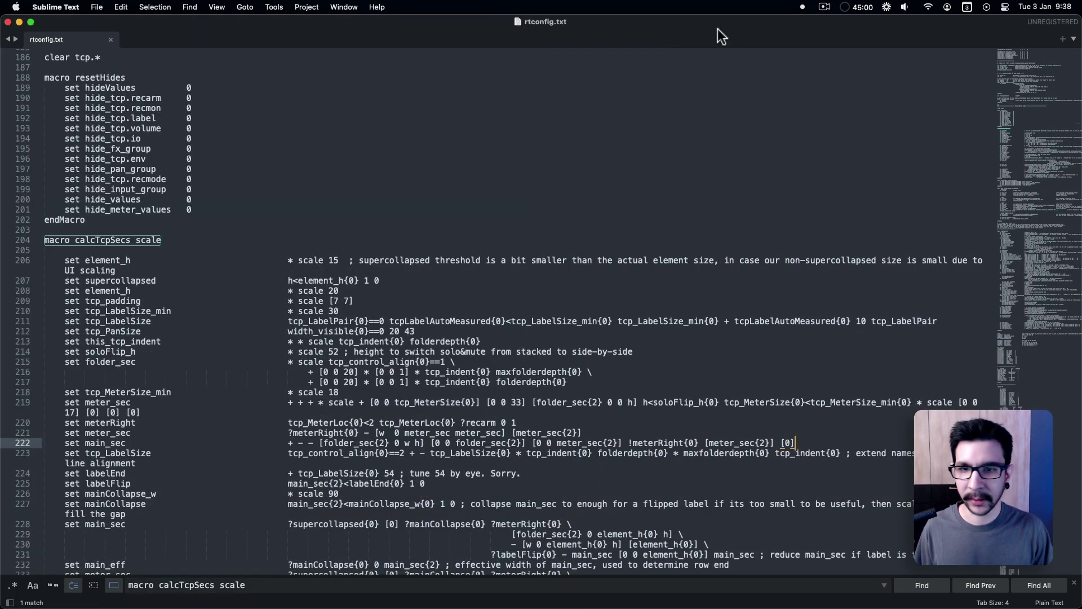
key("Return")
key("Return")
key("Return")
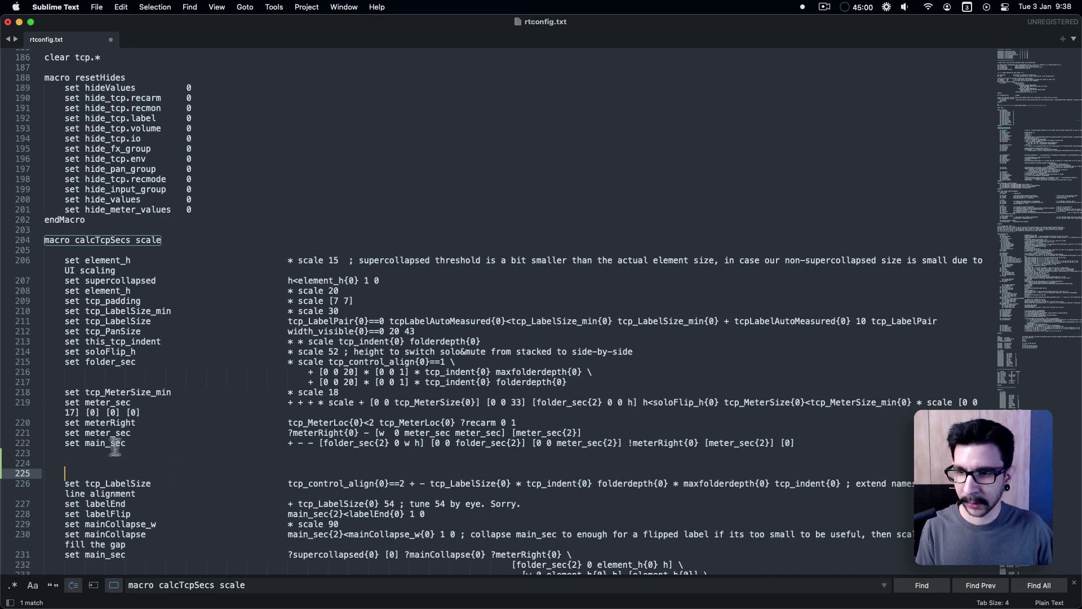
left_click(99, 463)
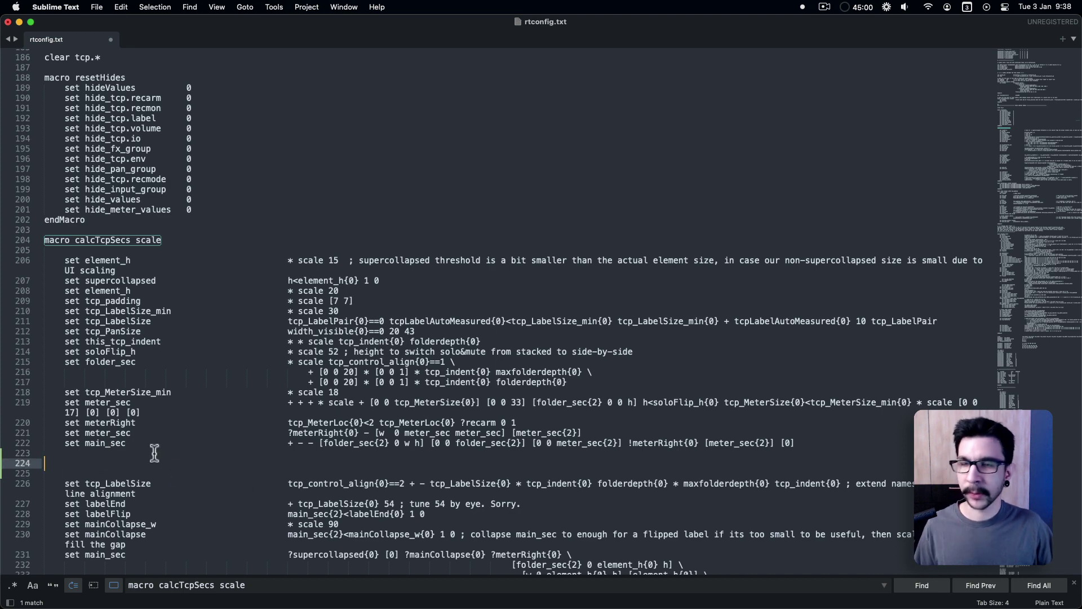
Step: Copy the Mod part 1 code snippet from the guide in Chrome and paste it into the empty space in rtconfig.txt in Sublime Text
key("ctrl+alt+Right")
left_click(184, 336)
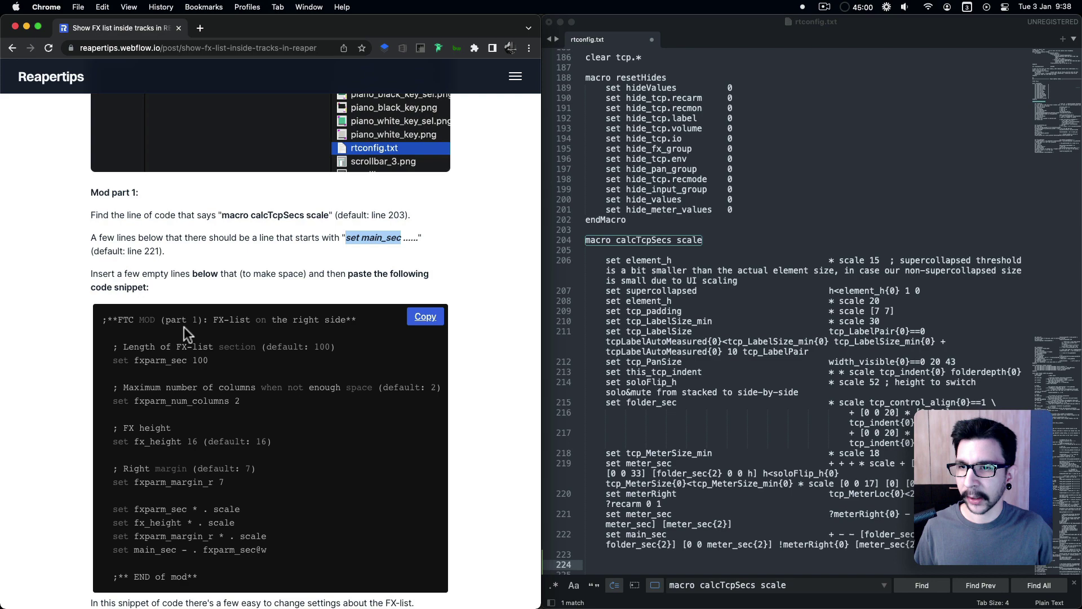
scroll(210, 314, "down", 2)
left_click(426, 243)
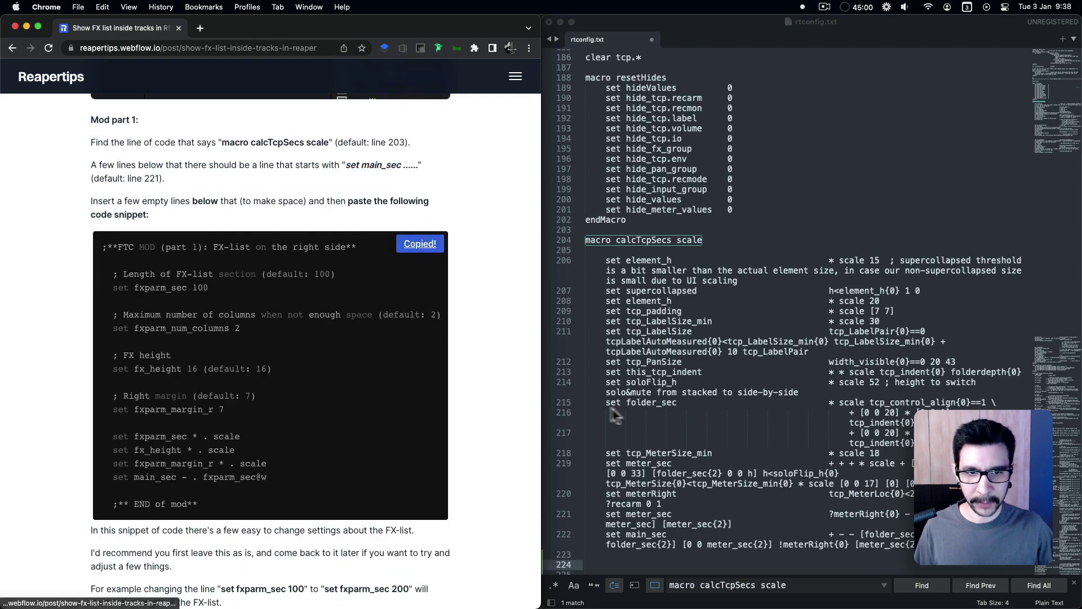
key("super+Tab")
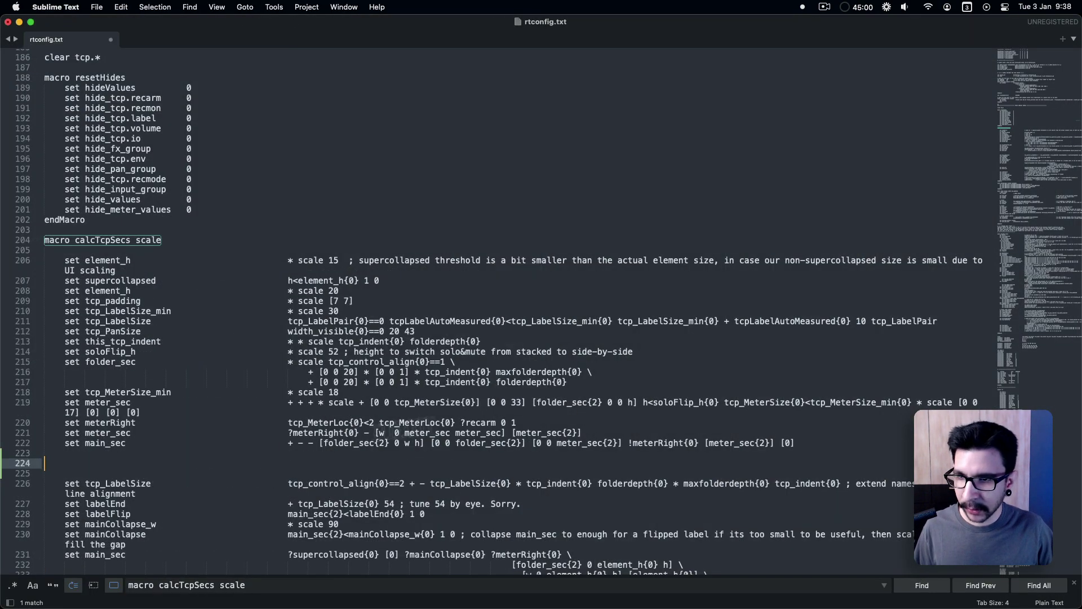
key("super+v")
scroll(239, 425, "down", 5)
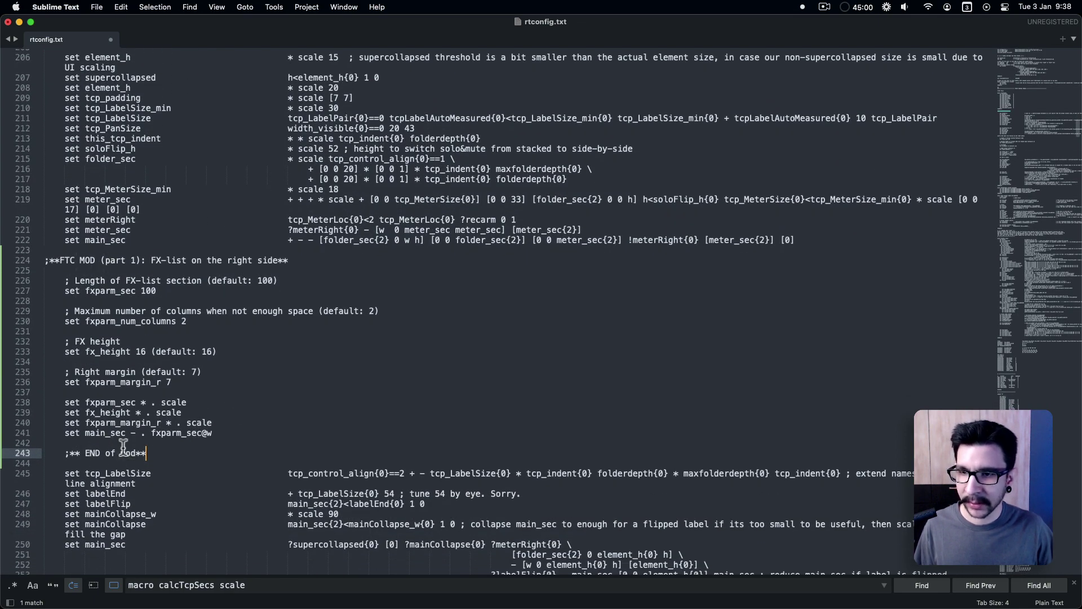
scroll(203, 406, "down", 1)
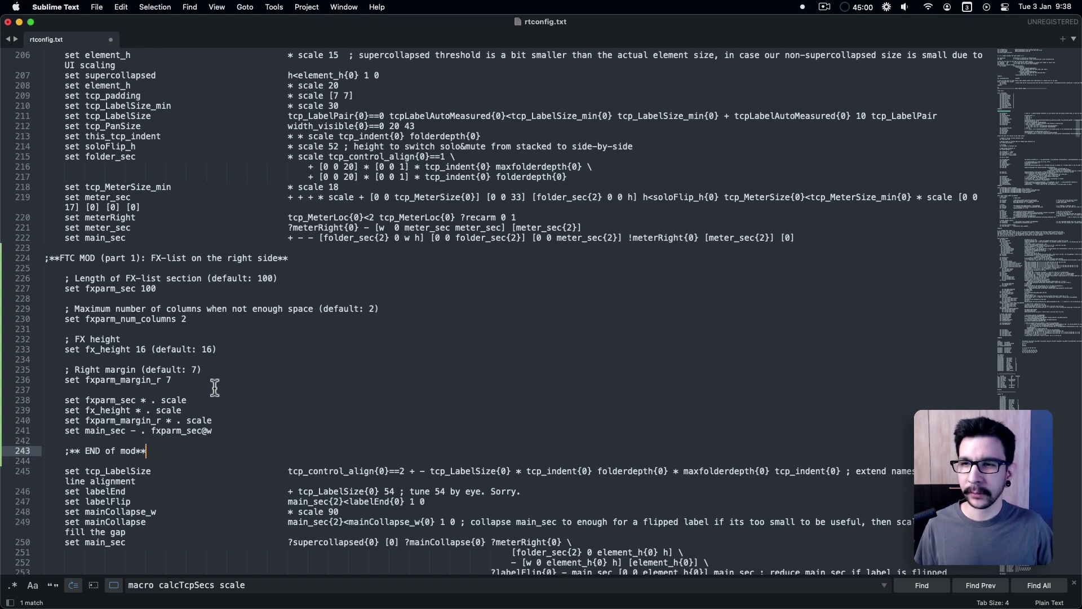
Step: Read the guide's notes in Chrome on adjusting the snippet's FX-list settings and compare them with the pasted code in Sublime Text
key("ctrl+alt+Right")
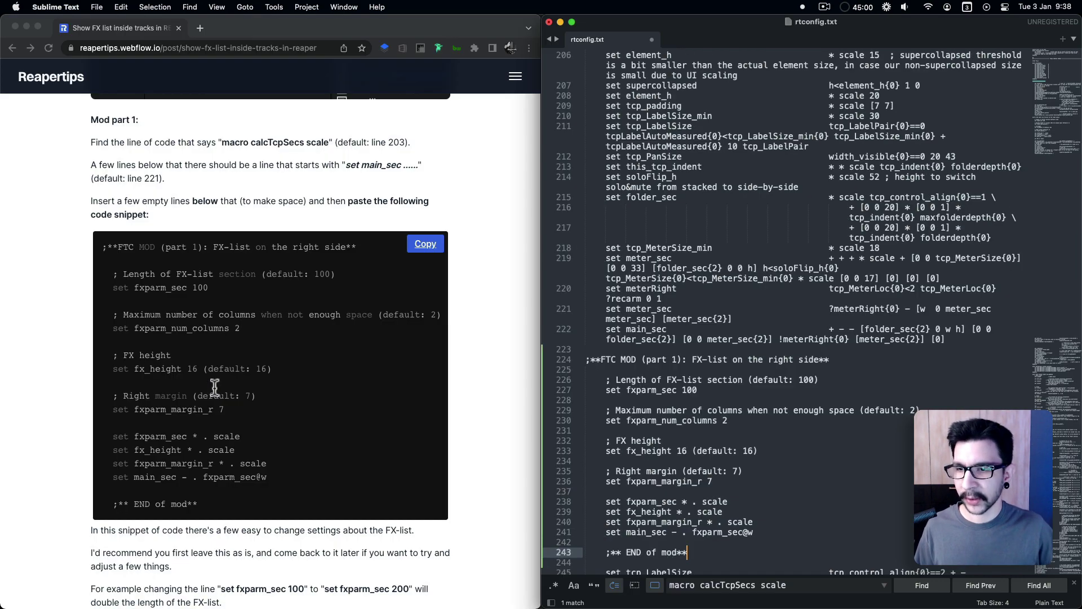
left_click(509, 365)
scroll(503, 362, "down", 3)
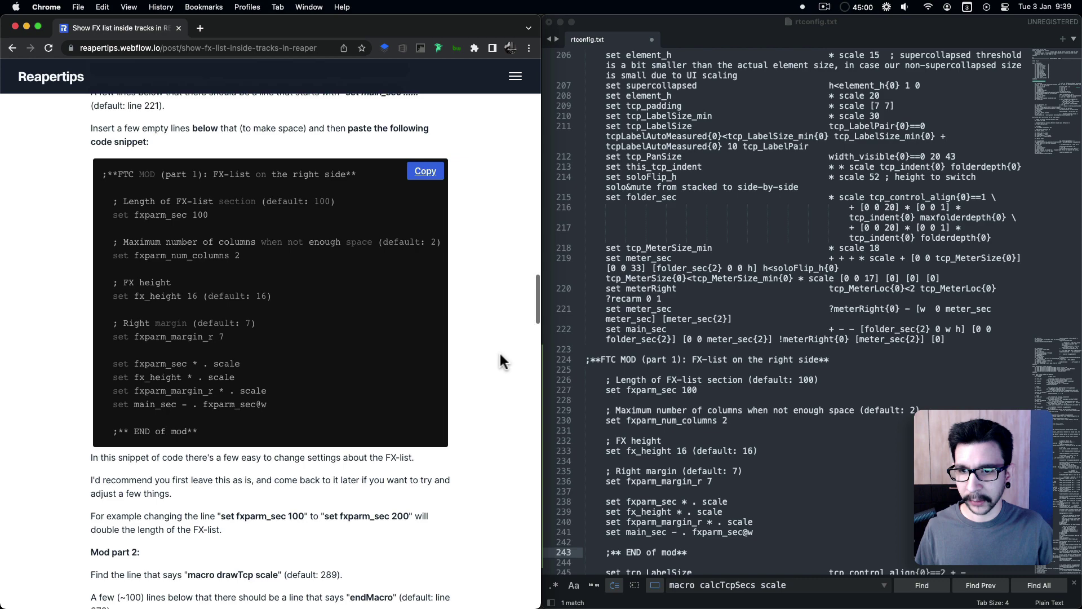
left_click(738, 374)
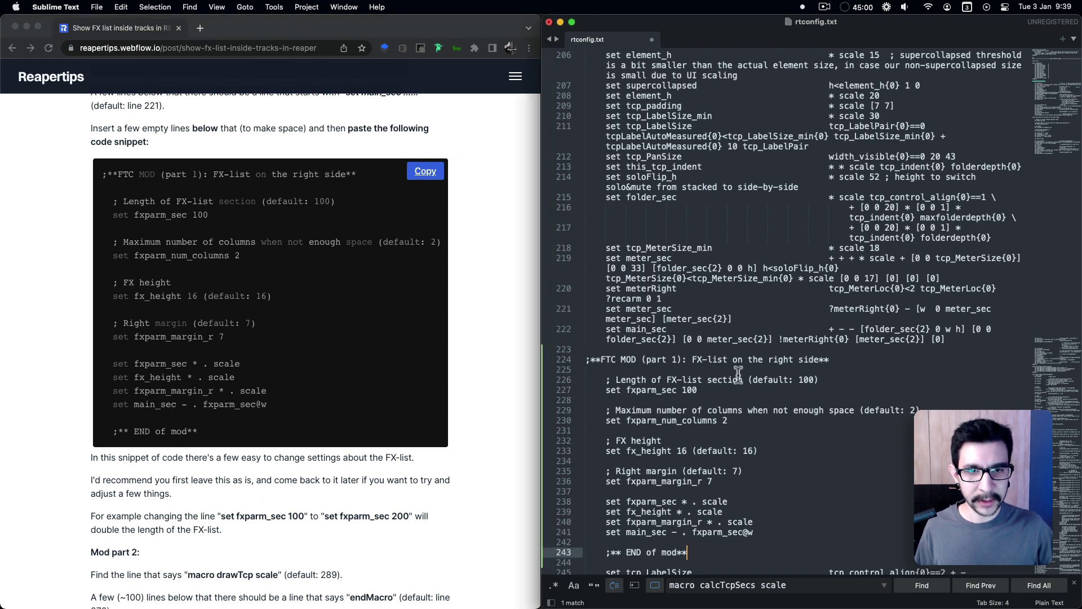
scroll(705, 414, "down", 2)
left_click(697, 426)
scroll(703, 389, "down", 1)
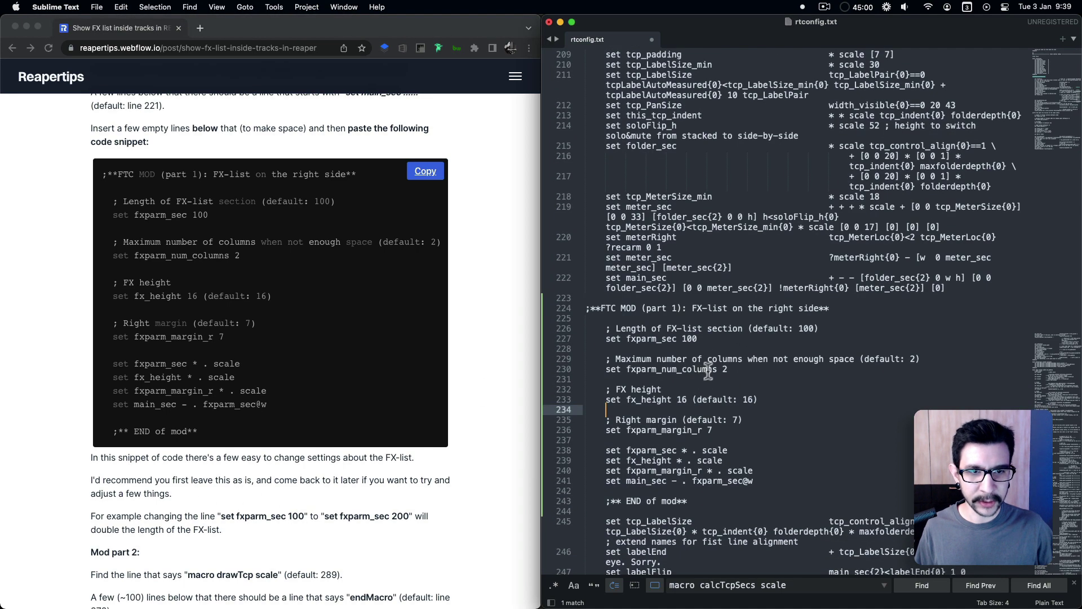
scroll(354, 498, "down", 1)
left_click_drag(305, 483, 289, 483)
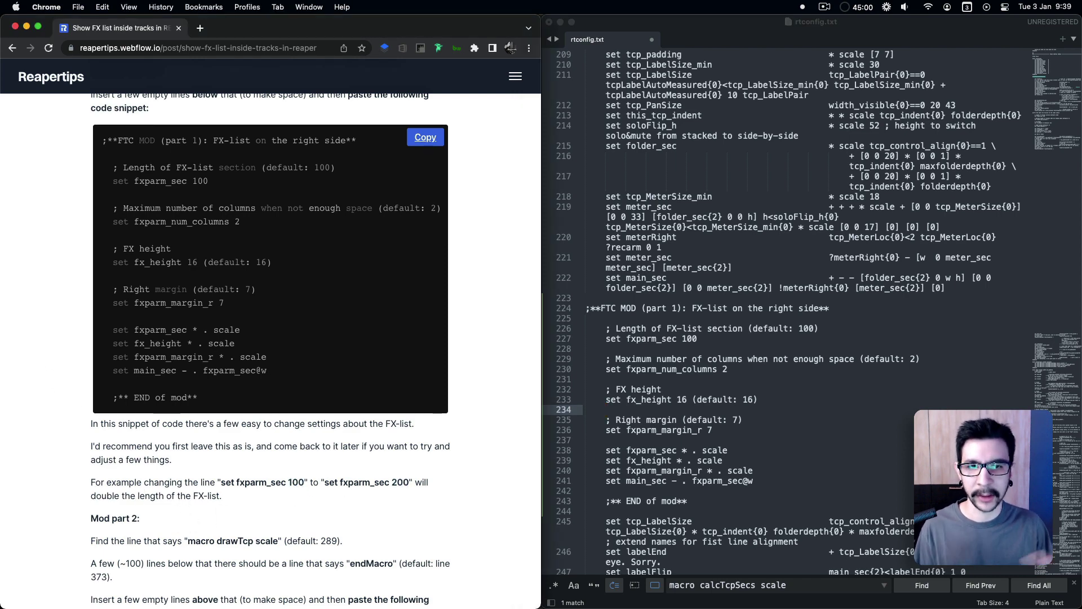
scroll(242, 290, "down", 4)
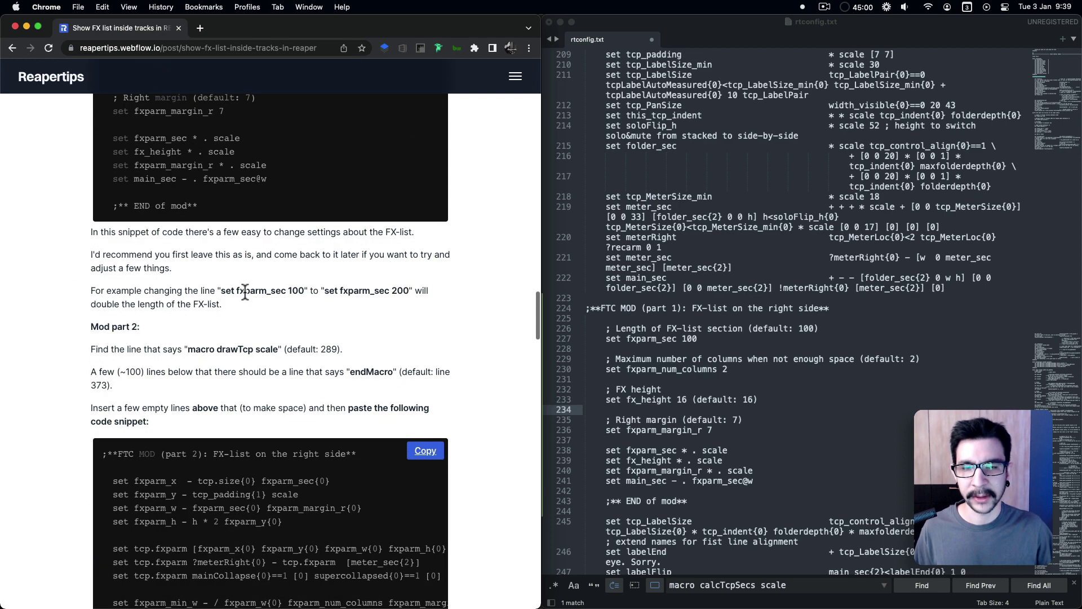
Step: Examine the fxparm_num_columns and fx_height settings of the pasted Mod part 1 code in Sublime Text
left_click(727, 387)
scroll(720, 360, "down", 1)
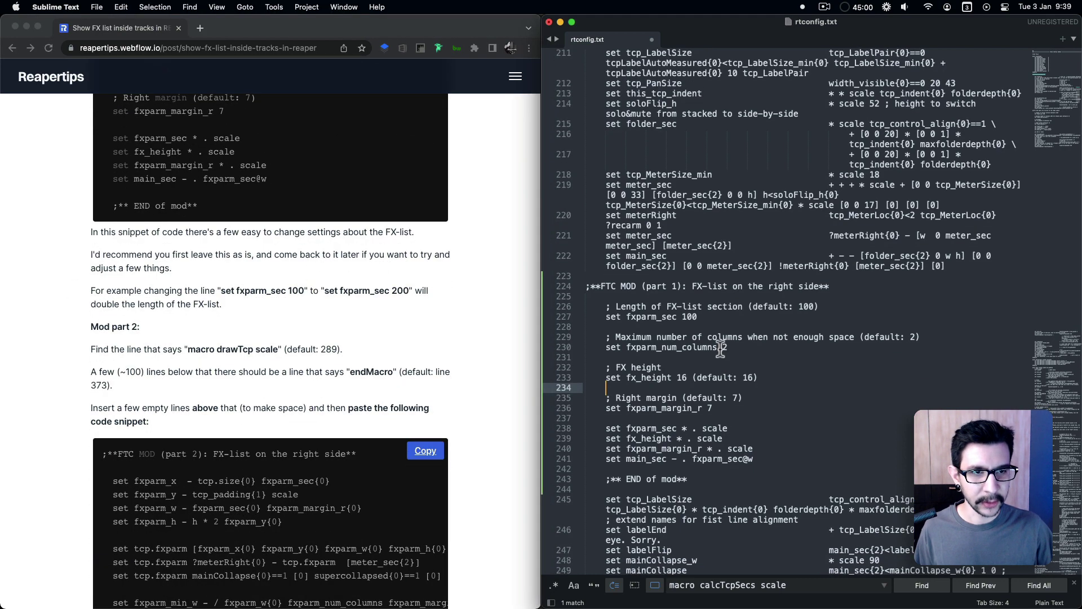
left_click(720, 348)
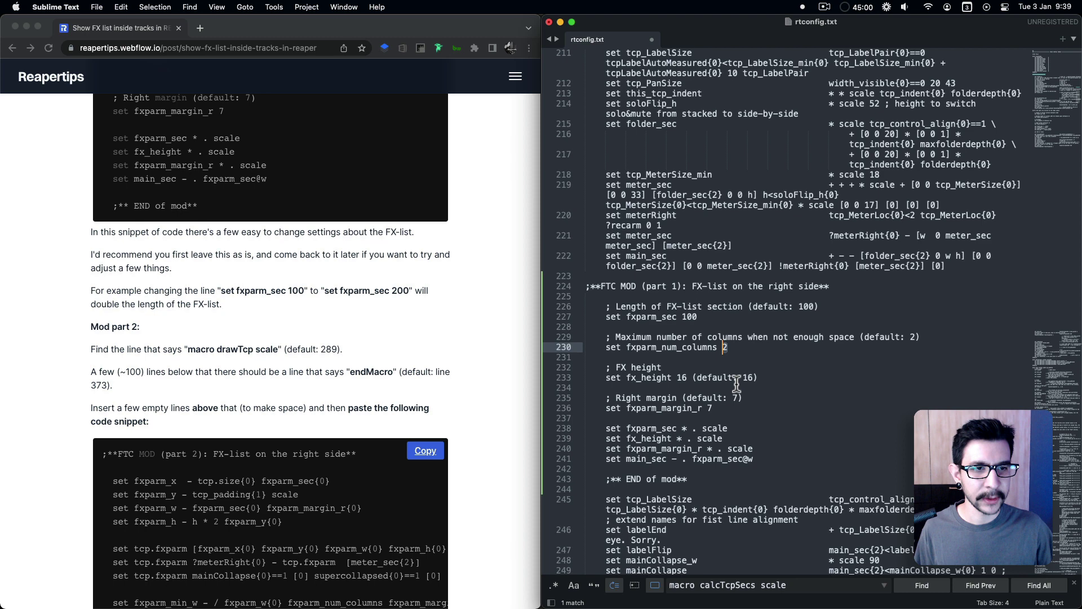
scroll(737, 385, "down", 1)
scroll(705, 380, "down", 1)
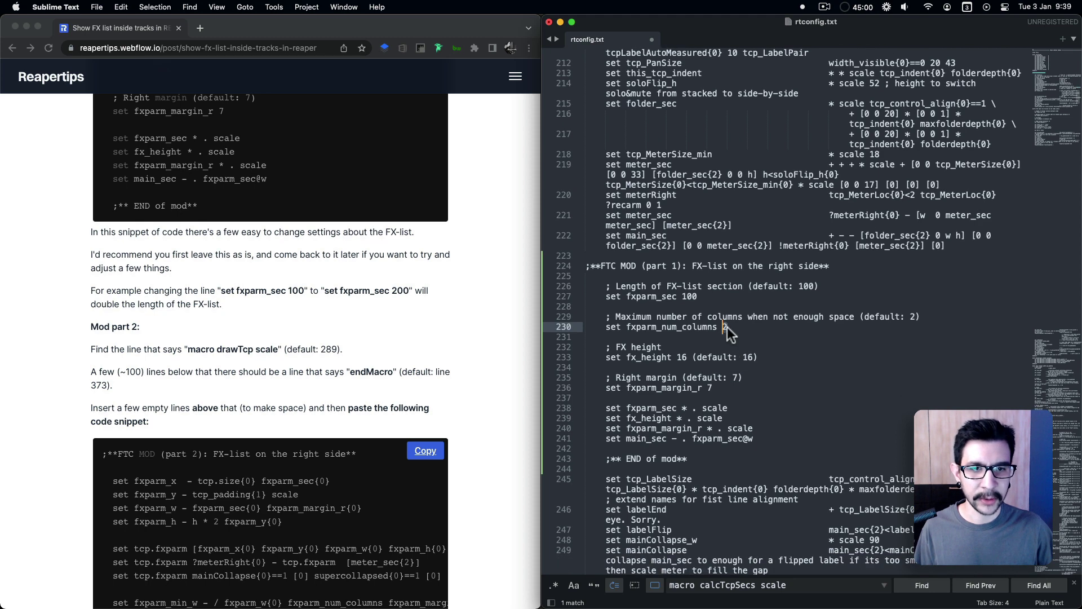
left_click_drag(727, 328, 730, 343)
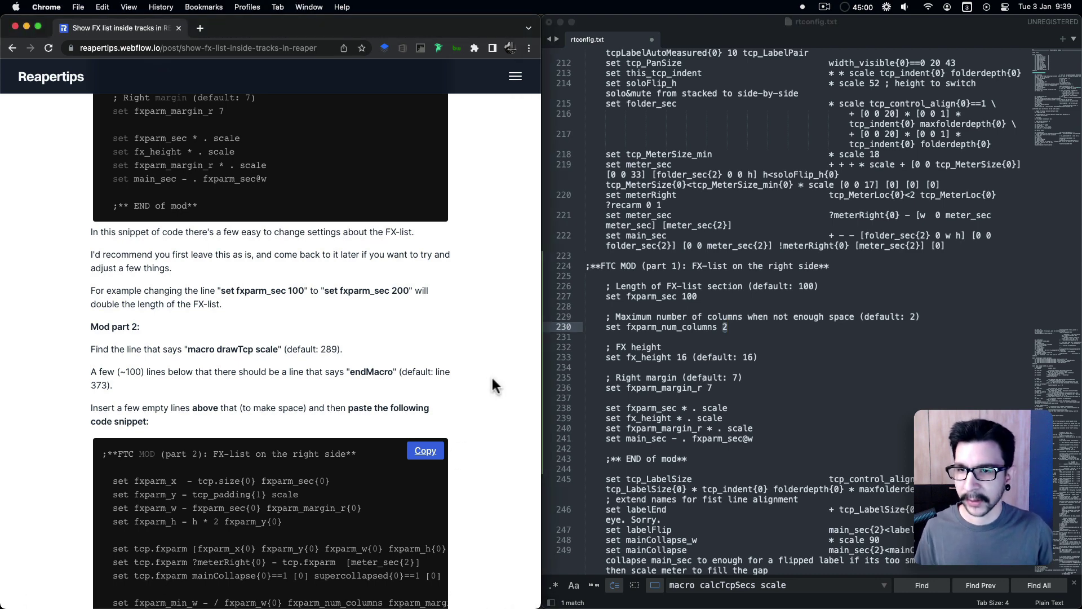
Step: Copy "macro drawTcp scale" from the guide's Mod part 2 in Chrome and find that line in rtconfig.txt in Sublime Text
scroll(485, 347, "down", 3)
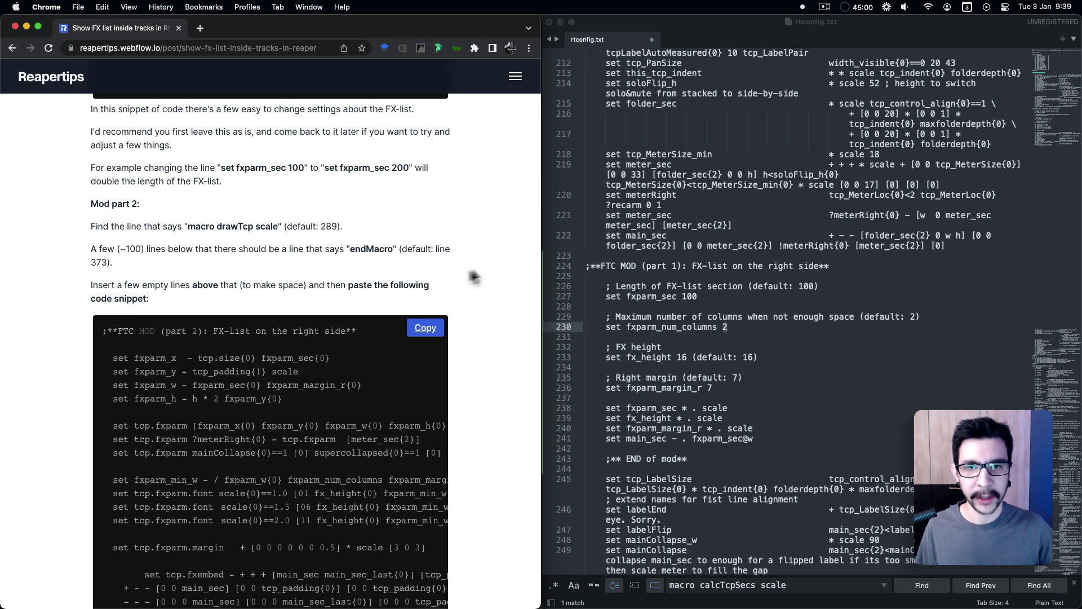
double_click(196, 226)
left_click_drag(280, 226, 187, 226)
left_click(699, 290)
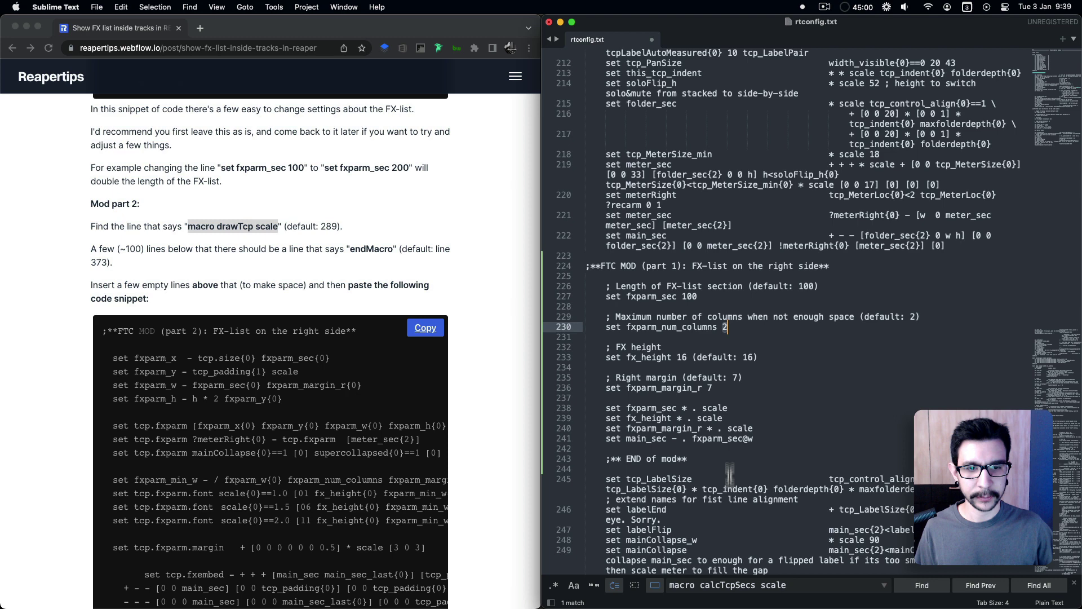
triple_click(727, 584)
key("super+v")
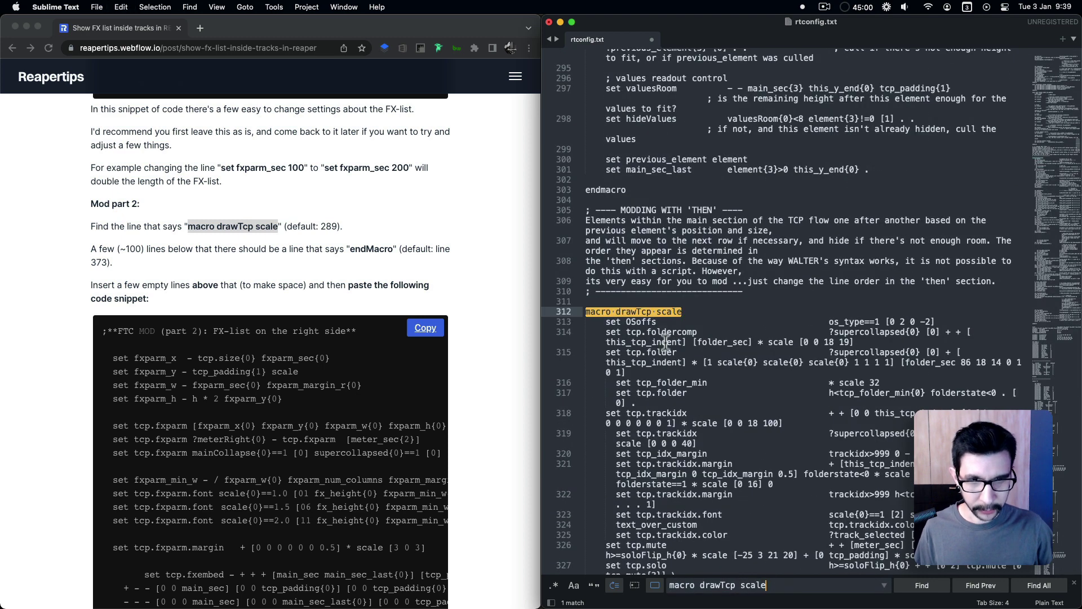
left_click(675, 321)
Step: Locate the "endMacro" line that closes "macro drawTcp scale" in rtconfig.txt, and check the guide in Chrome for where to insert the snippet
key("super+Tab")
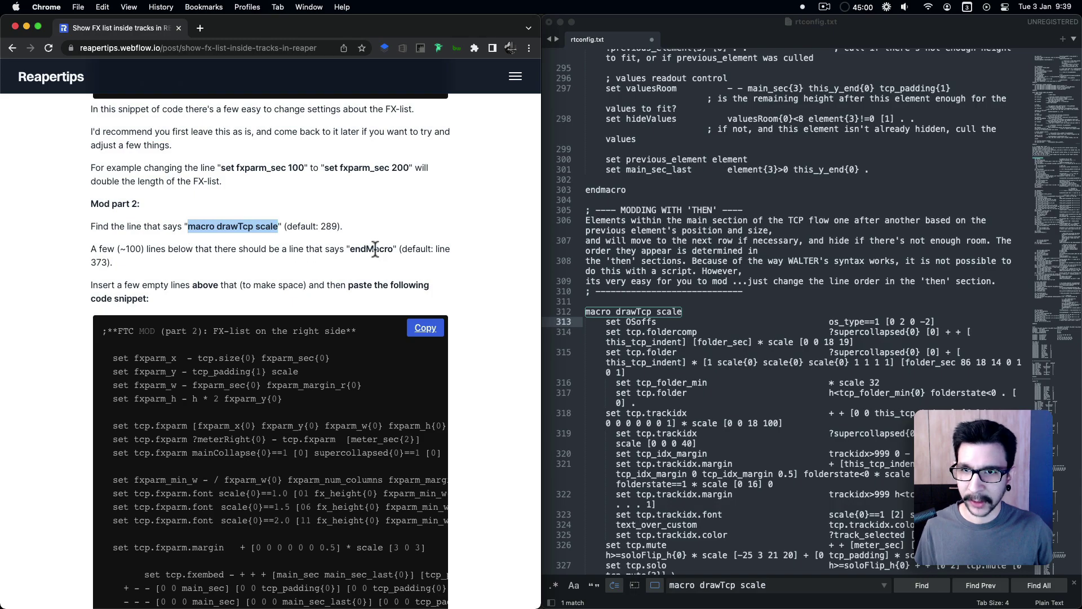
key("super+Tab")
key("ctrl+alt+Return")
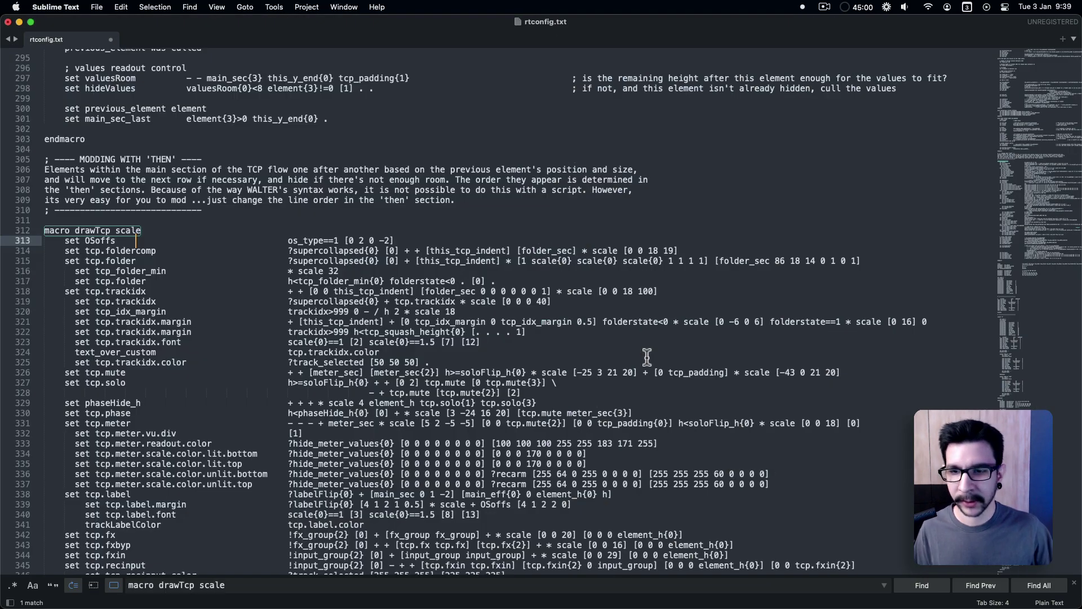
scroll(569, 381, "down", 3)
scroll(533, 386, "down", 14)
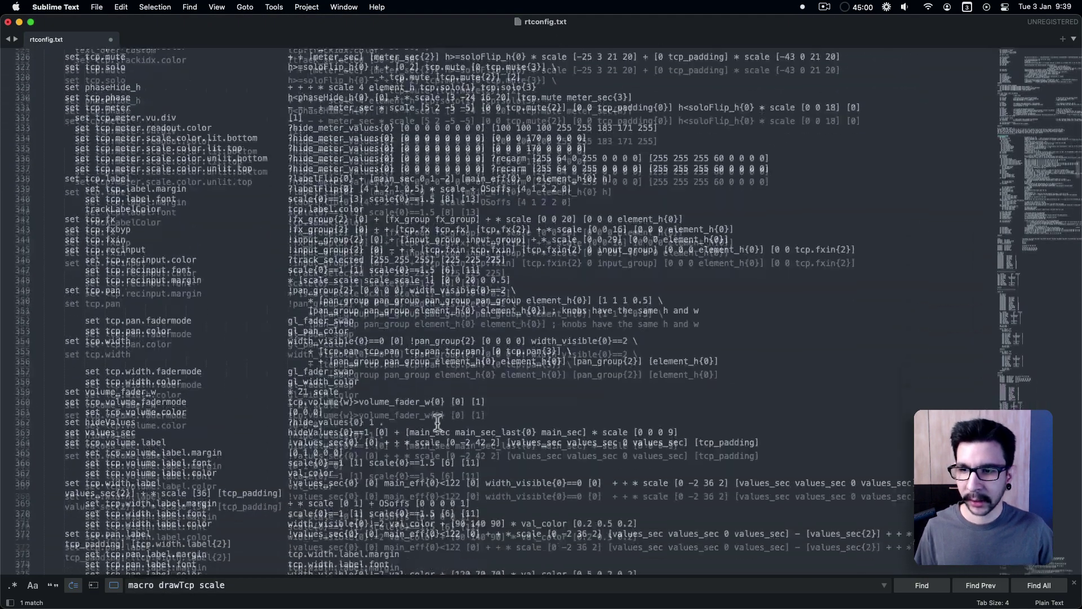
scroll(418, 433, "down", 6)
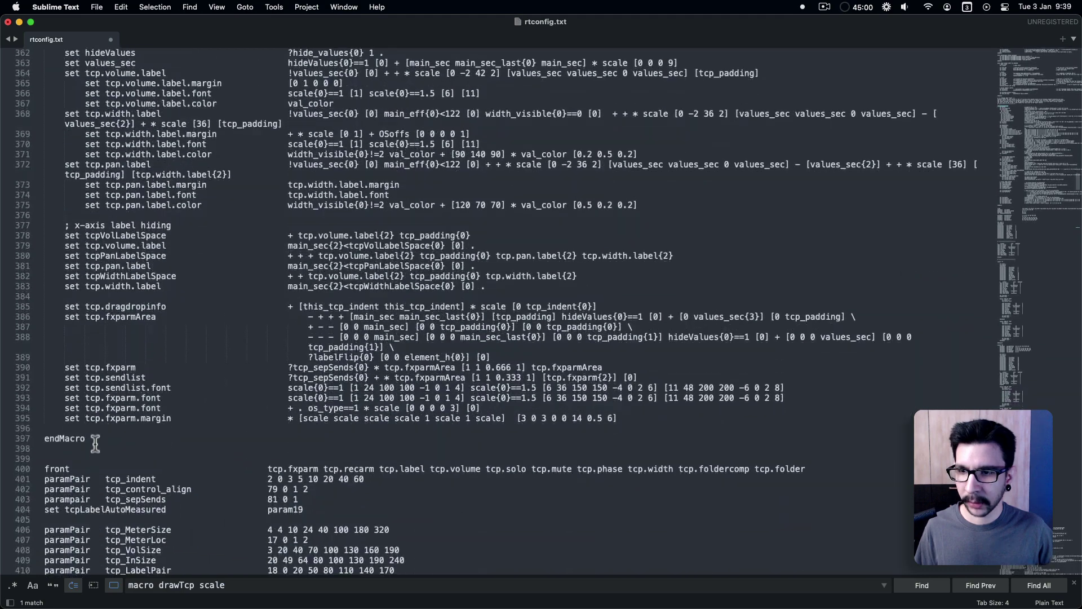
left_click(96, 439)
left_click(83, 458)
key("super+Tab")
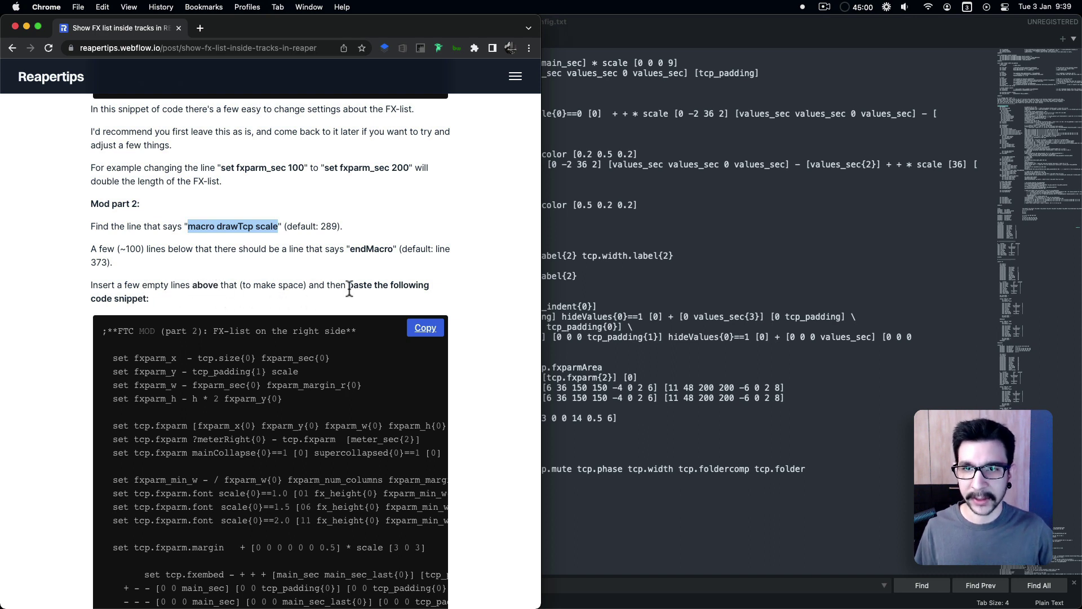
Step: Check the guide's placement note, then insert three empty lines above the "endMacro" that closes "macro drawTcp scale" in rtconfig.txt in Sublime Text
left_click(434, 288)
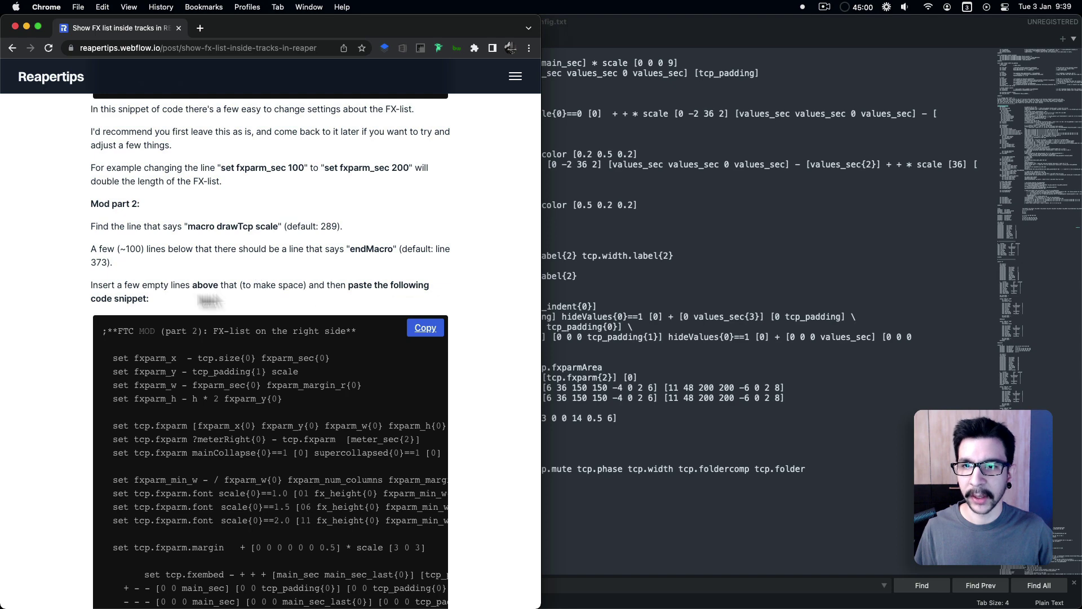
double_click(204, 284)
triple_click(373, 255)
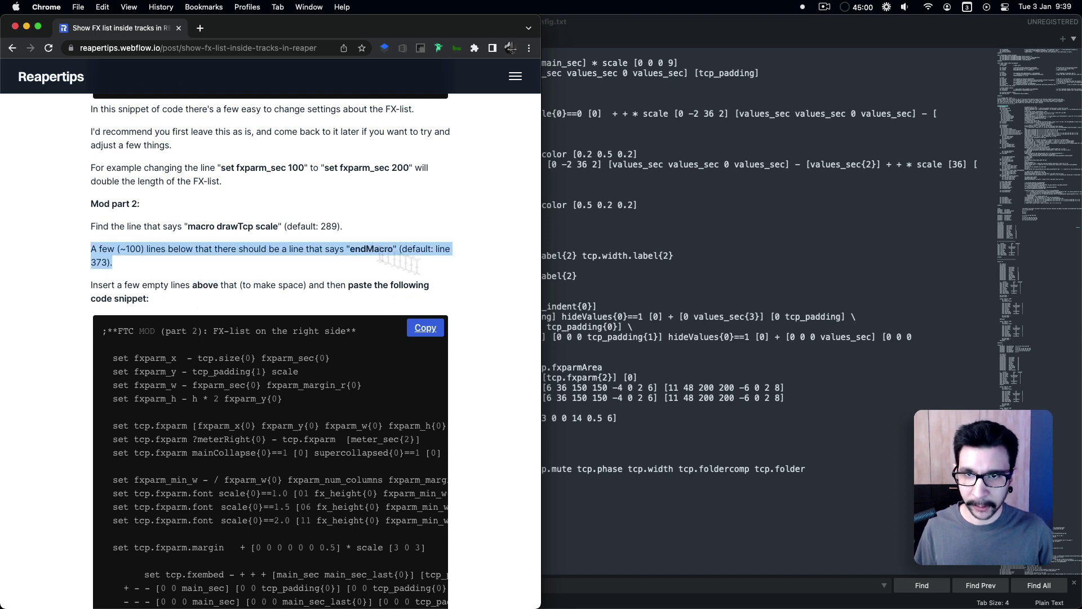
key("super+Tab")
left_click(69, 446)
left_click(57, 429)
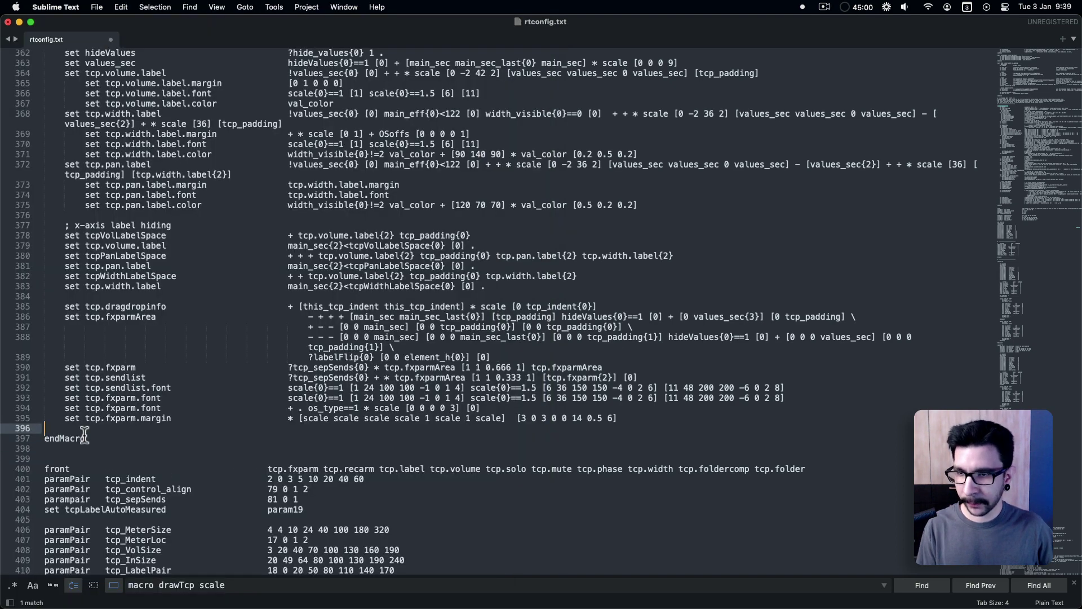
key("Return")
key("Return")
key("Return")
left_click(72, 439)
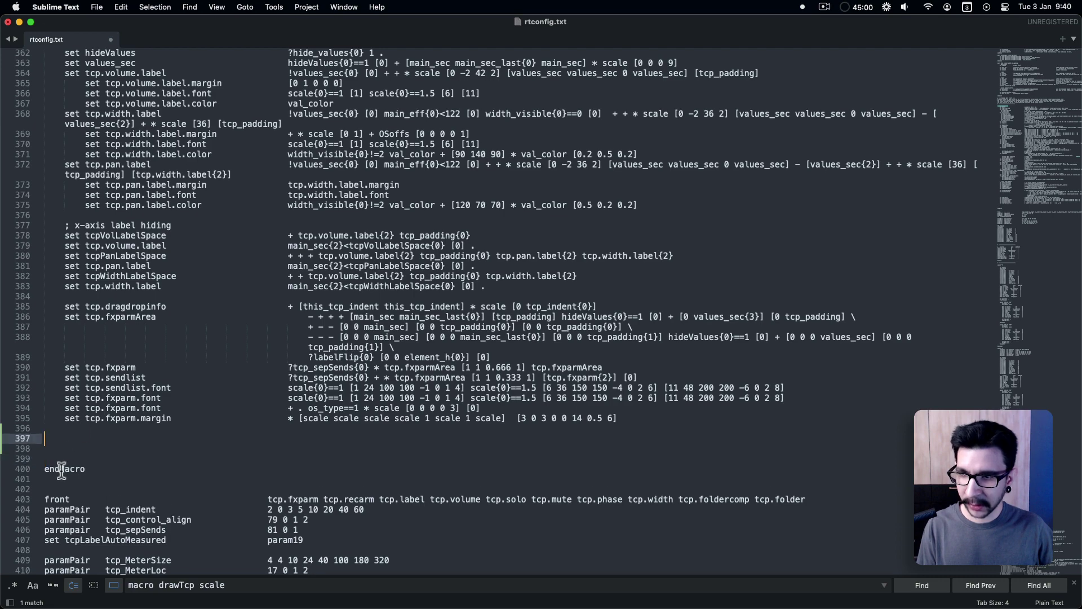
Step: Copy the Mod part 2 snippet from the guide in Chrome and paste it above "endMacro" in rtconfig.txt in Sublime Text
key("ctrl+alt+Right")
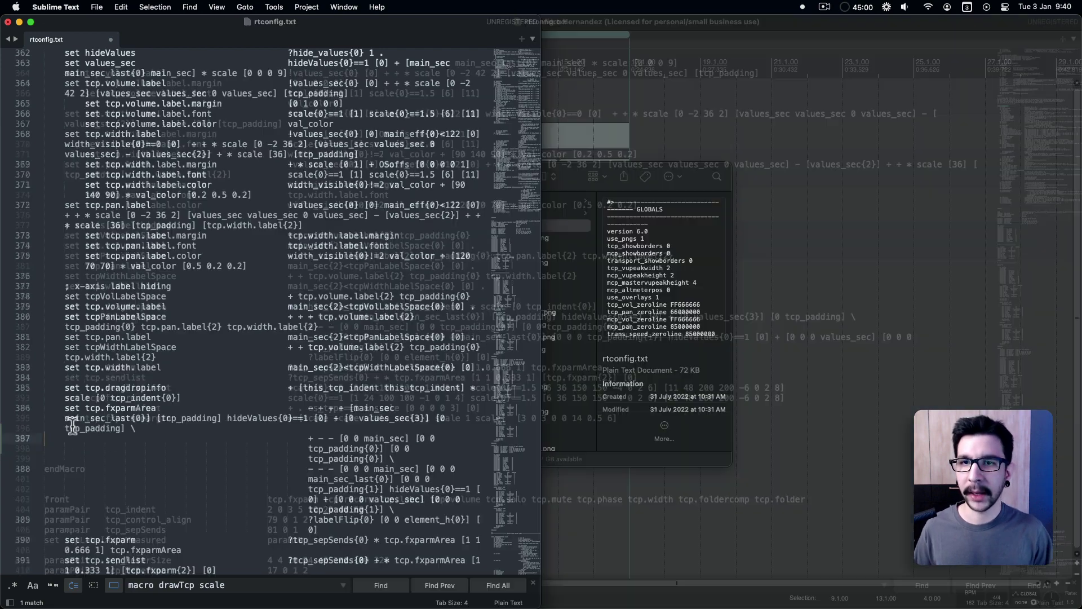
scroll(369, 285, "down", 2)
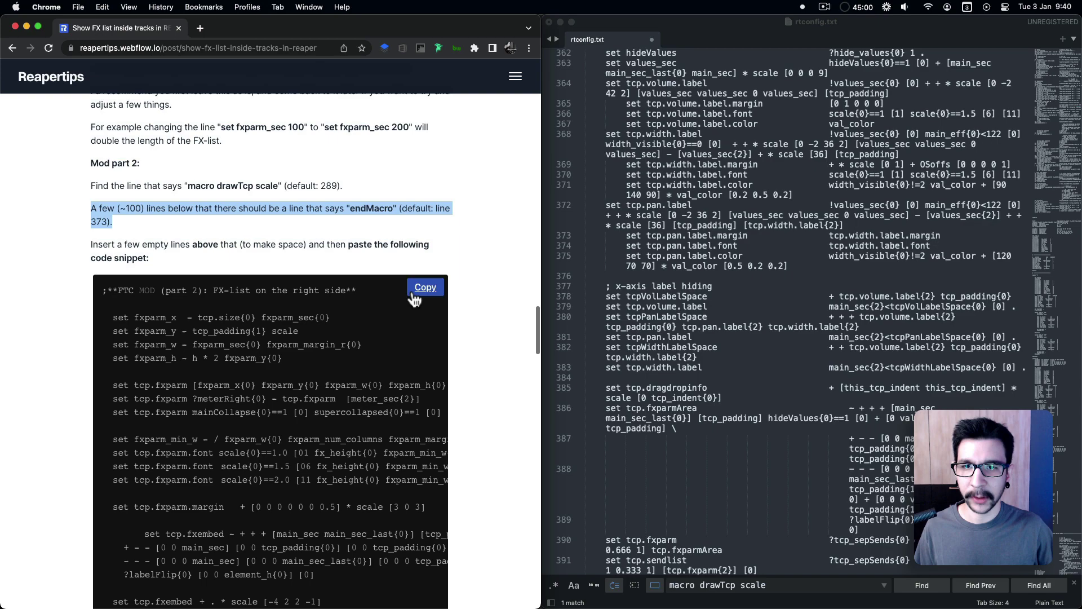
left_click(418, 289)
left_click(628, 432)
key("ctrl+alt+Return")
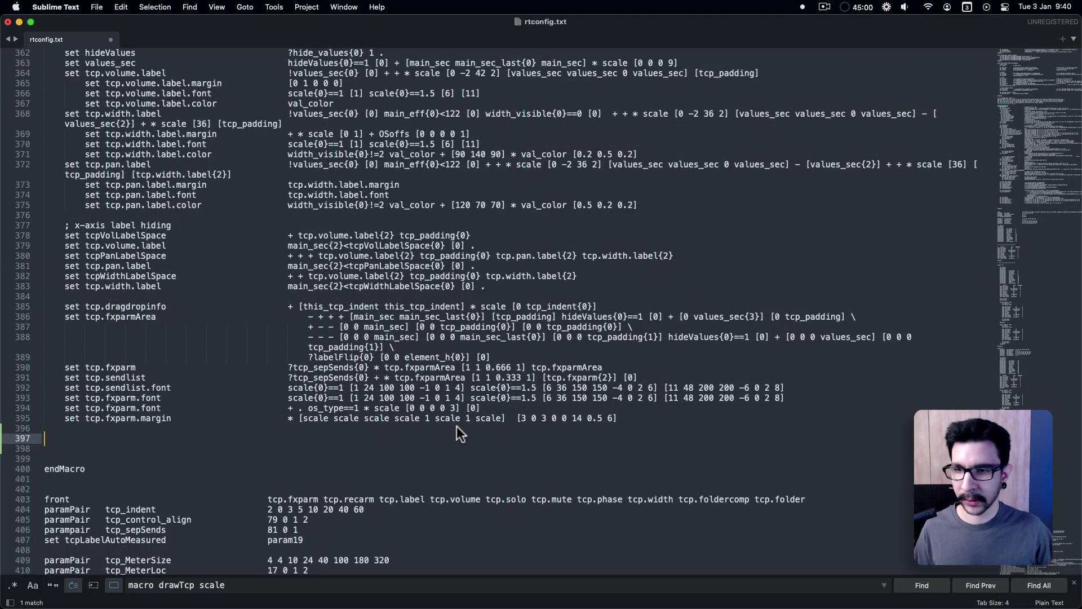
left_click(230, 448)
key("super+v")
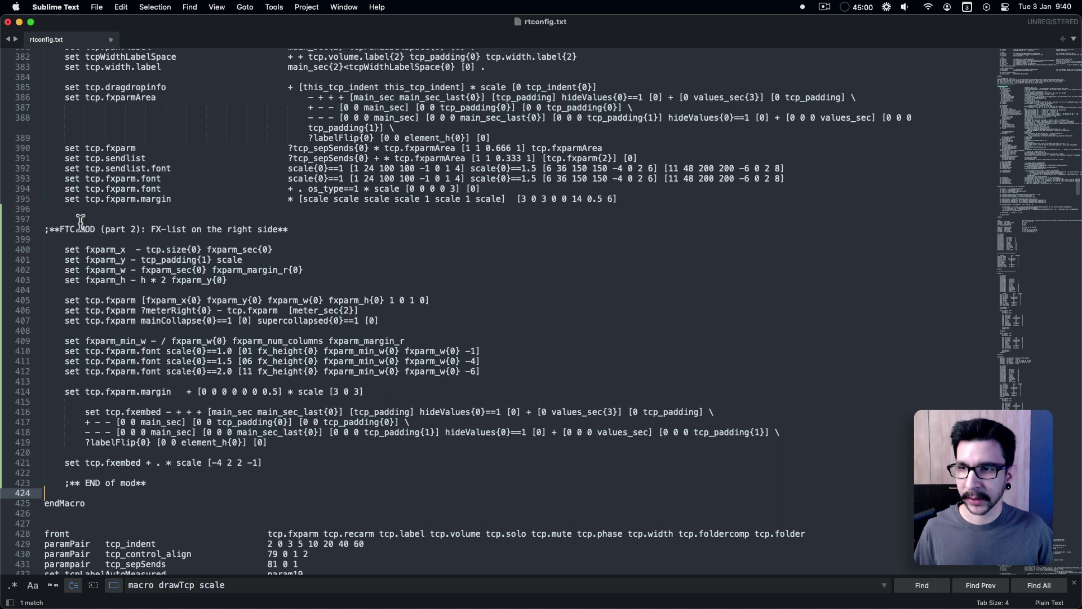
Step: Review the start and end of the pasted Mod part 2 code relative to "endMacro", and look back over the Mod part 1 block
left_click(52, 222)
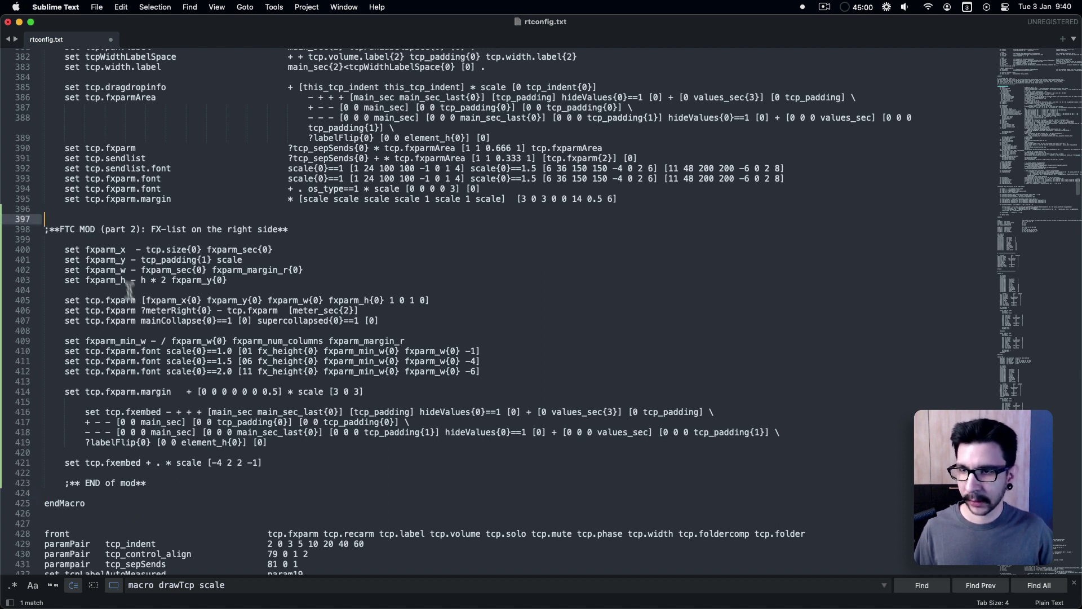
left_click(136, 483)
left_click(63, 507)
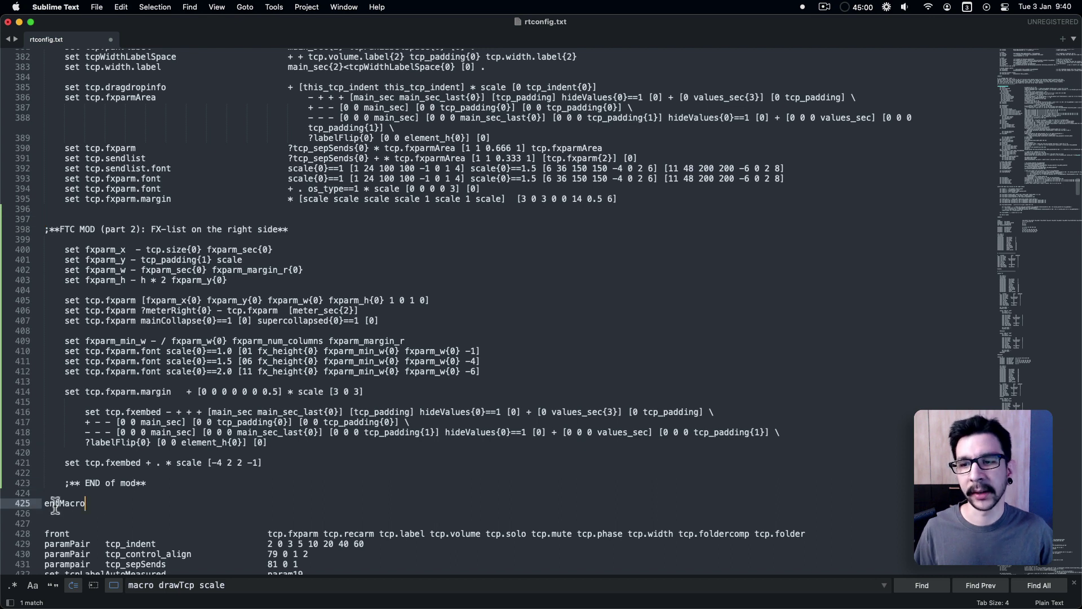
double_click(56, 505)
left_click(222, 495)
left_click(237, 432)
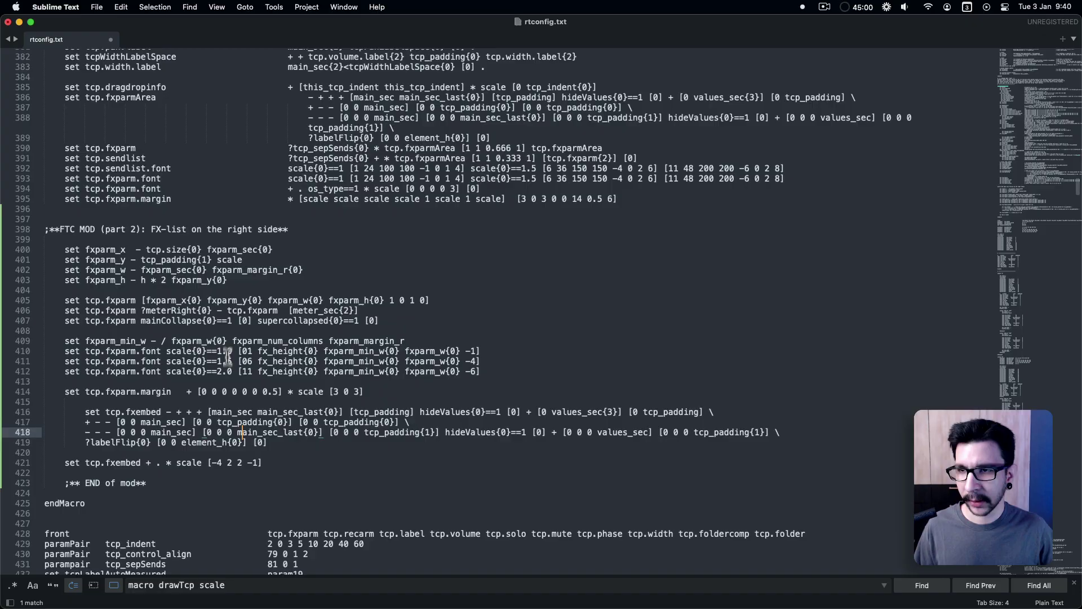
scroll(227, 356, "up", 20)
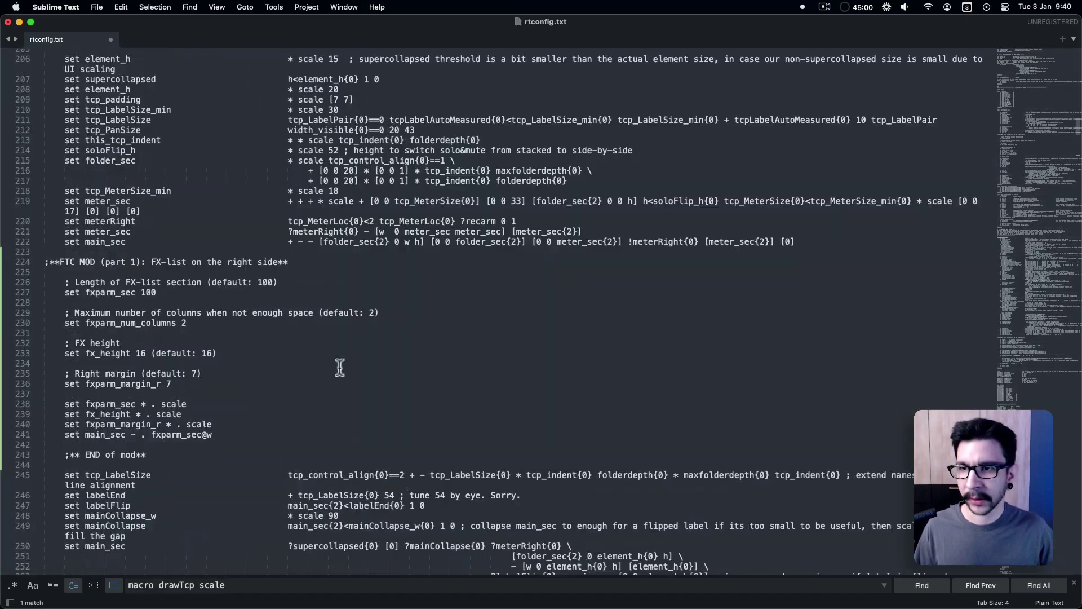
scroll(340, 367, "down", 10)
scroll(339, 367, "up", 8)
scroll(242, 303, "down", 1)
left_click(190, 273)
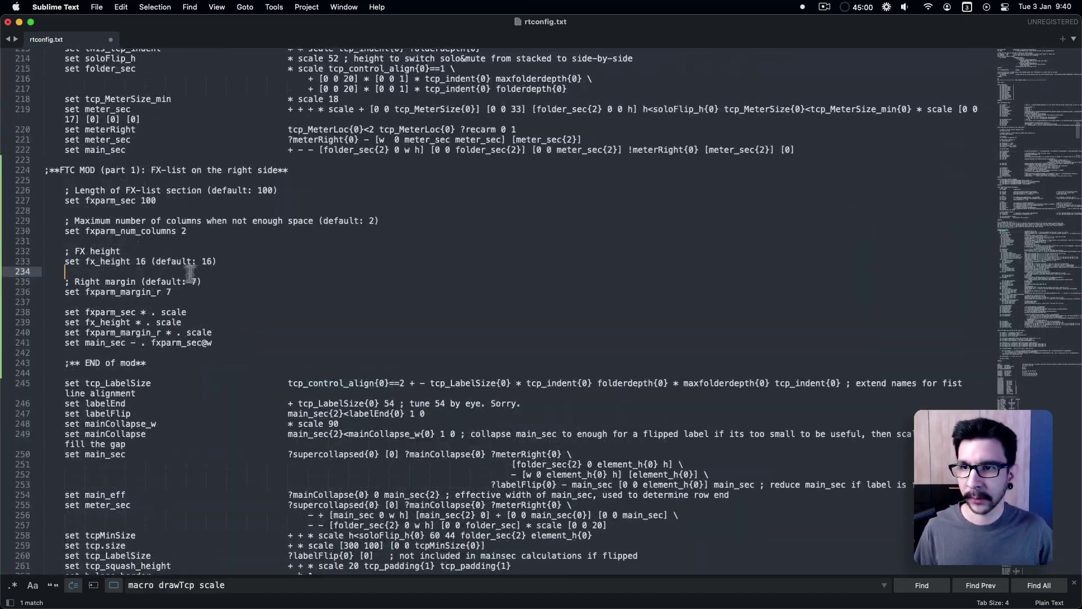
Step: Consult the guide's save instruction in Chrome, then save rtconfig.txt and close its Sublime Text window
key("ctrl+alt+Right")
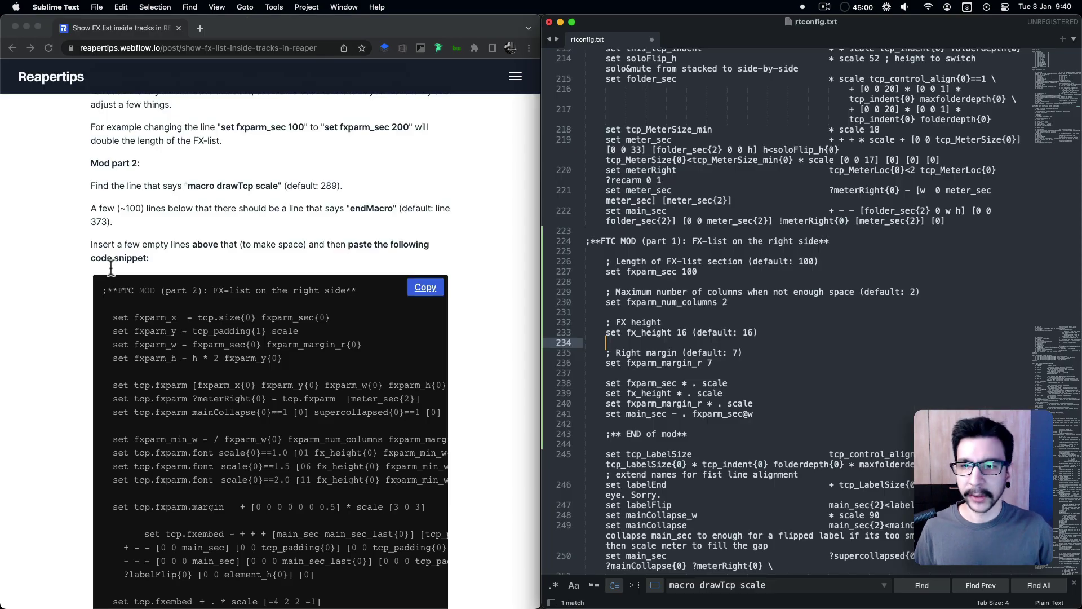
scroll(212, 249, "down", 10)
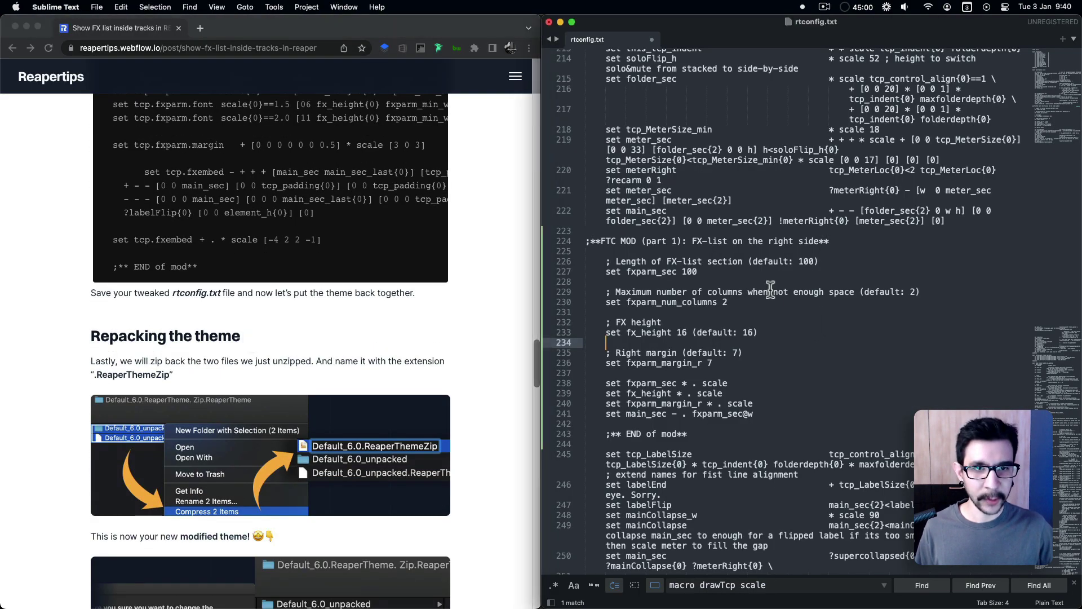
left_click(770, 292)
key("super+s")
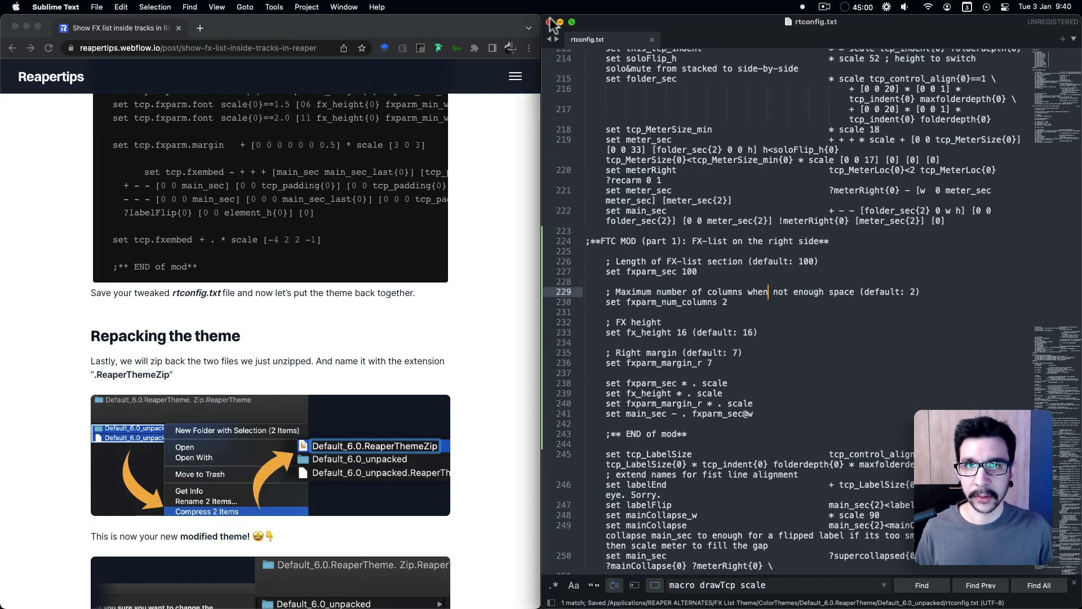
left_click(549, 23)
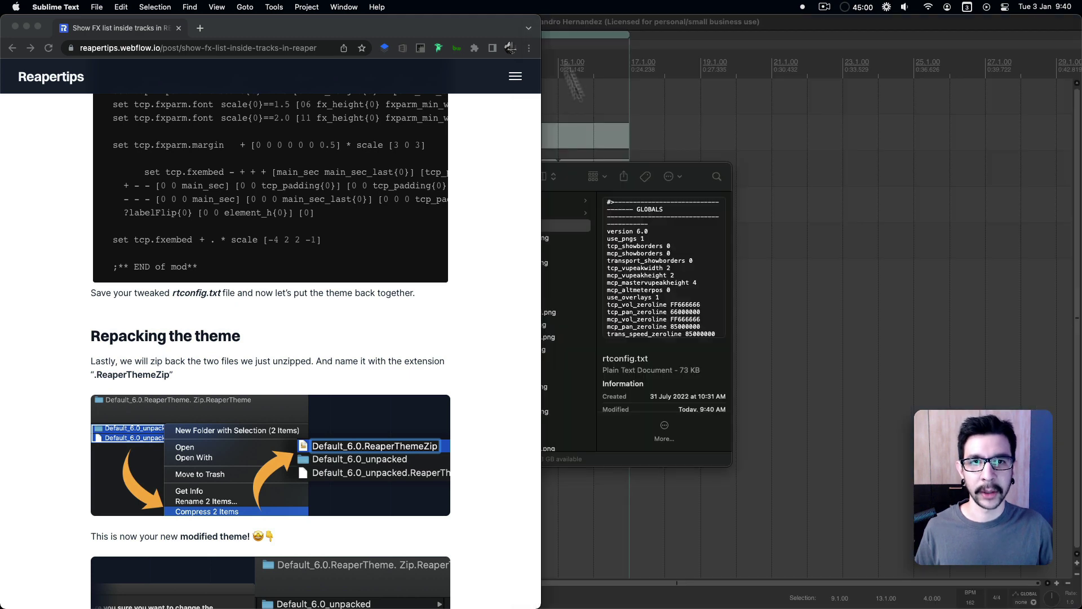
Step: In Finder, compress the Default_6.0_unpacked folder and its unpacked .ReaperTheme file together into one archive
double_click(569, 164)
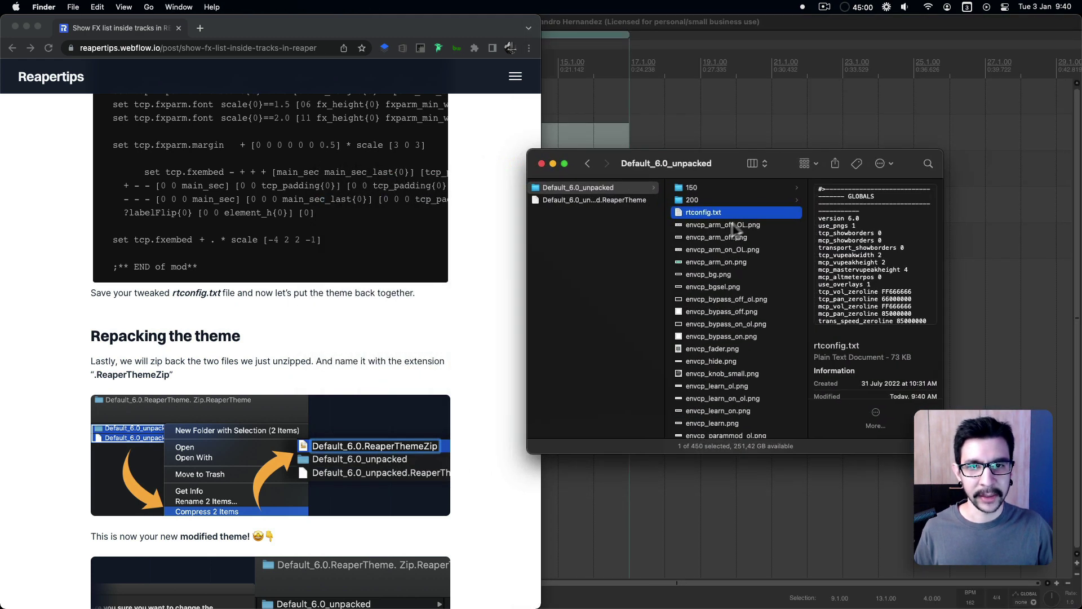
left_click(408, 369)
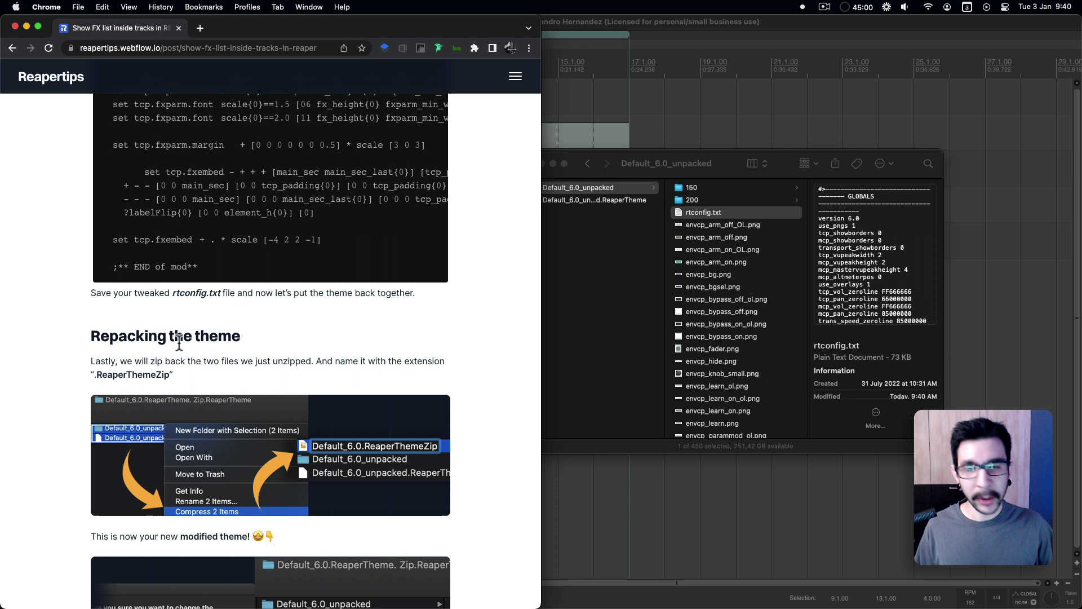
left_click(634, 249)
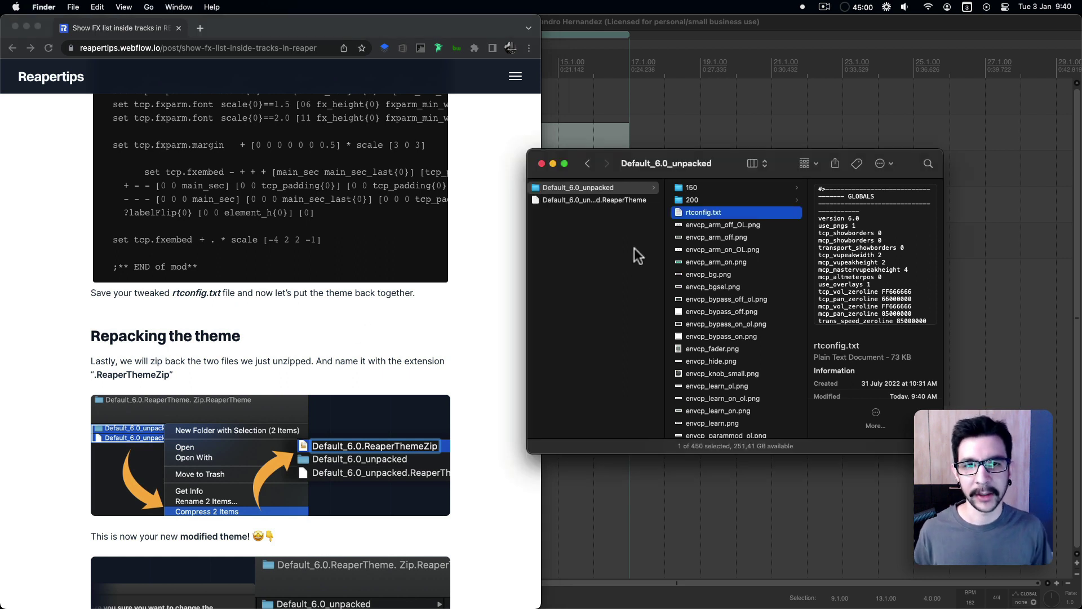
key("Left")
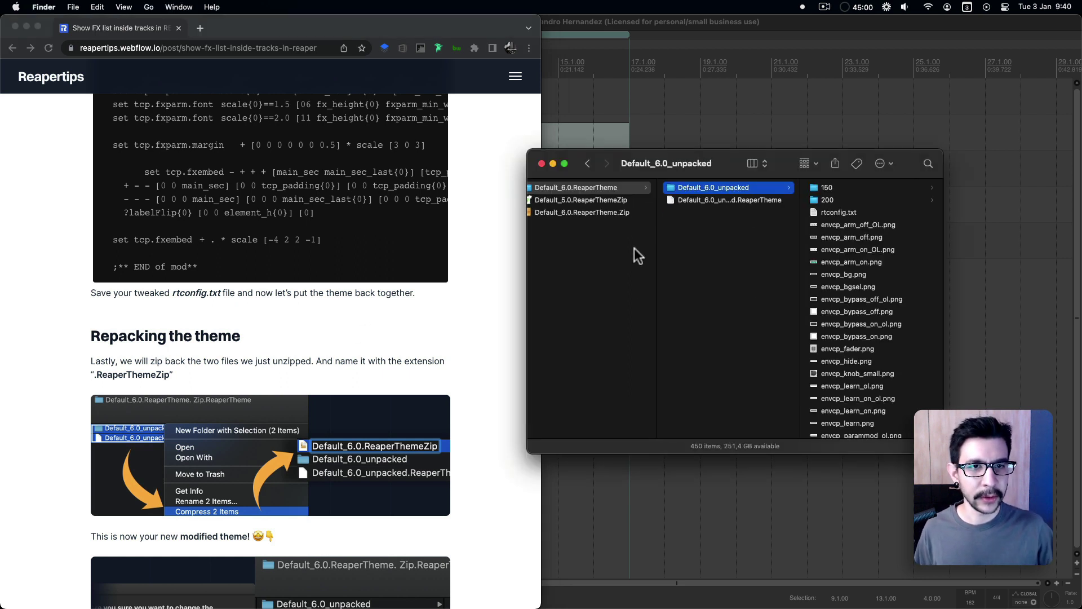
left_click_drag(717, 236, 700, 191)
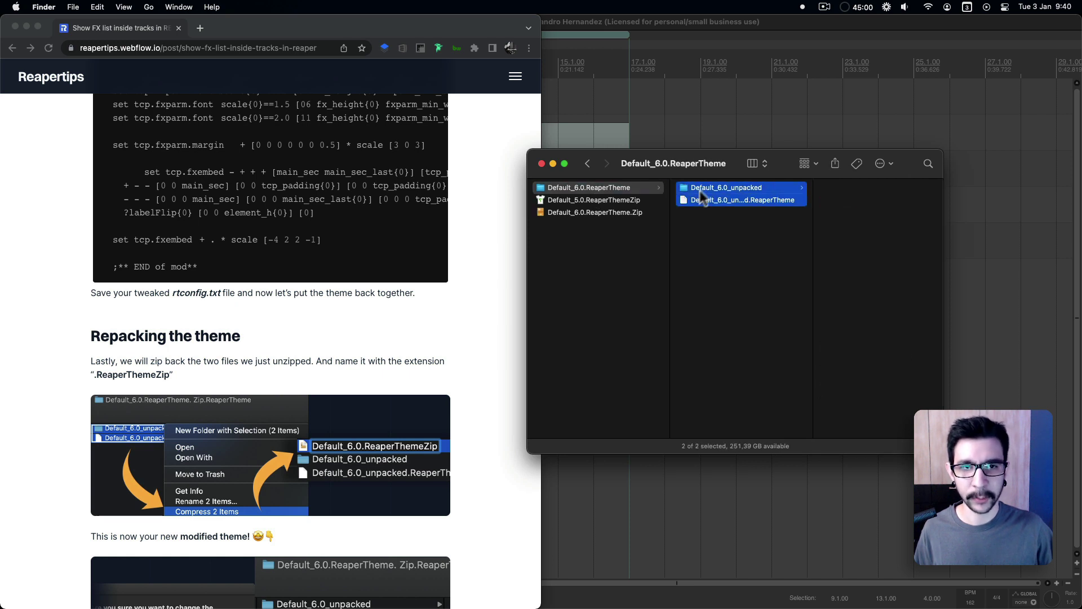
right_click(695, 196)
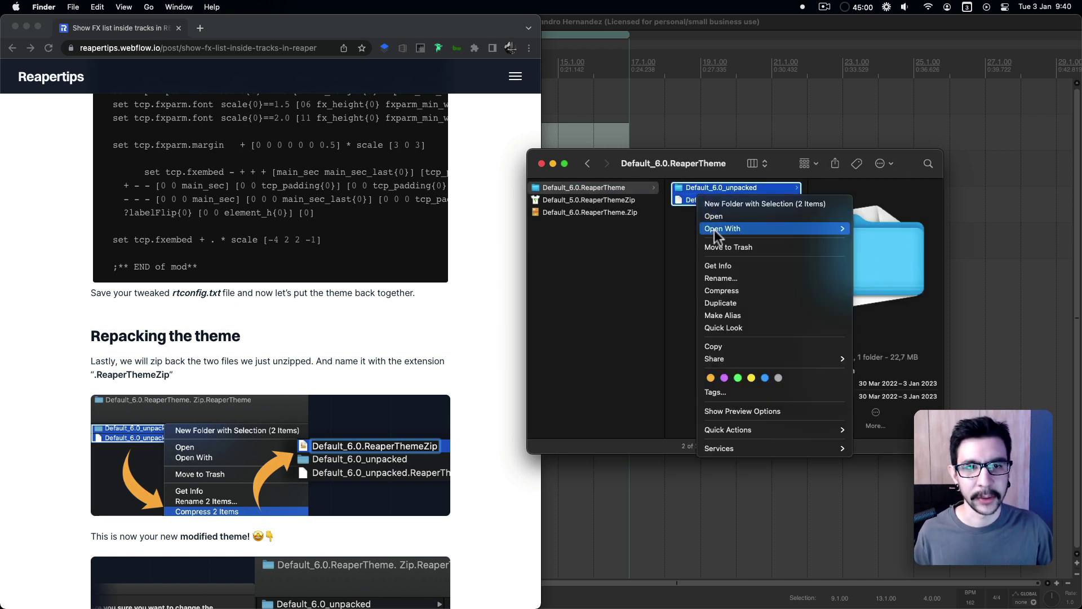
left_click(727, 291)
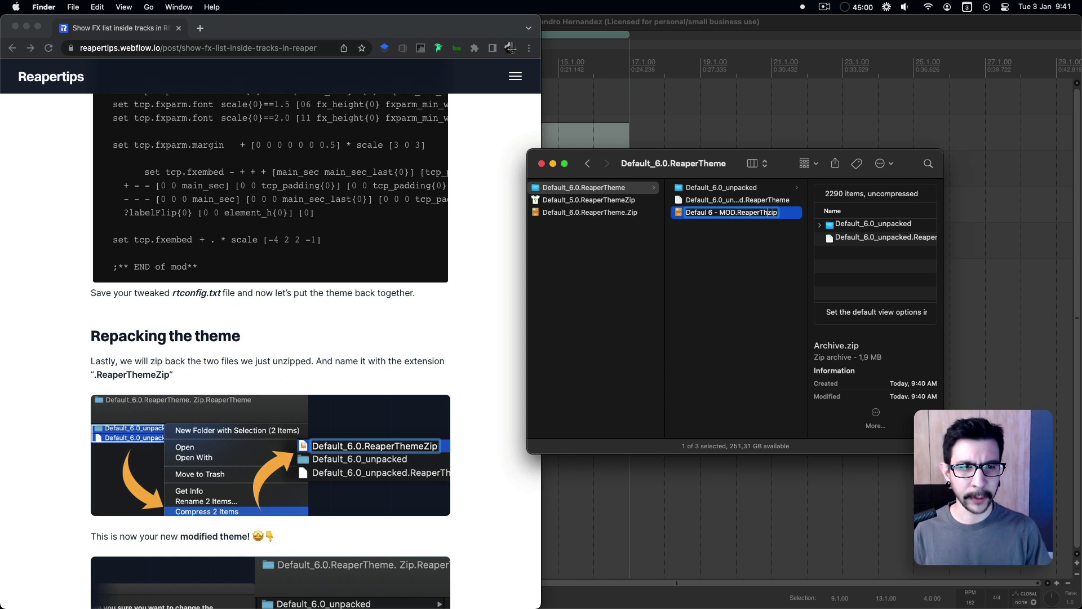
Step: Rename the new archive as "Defaul 6 - MOD.ReaperThemeZip" and accept the .ReaperThemeZip extension
key("Right")
key("Left")
key("Left")
key("BackSpace")
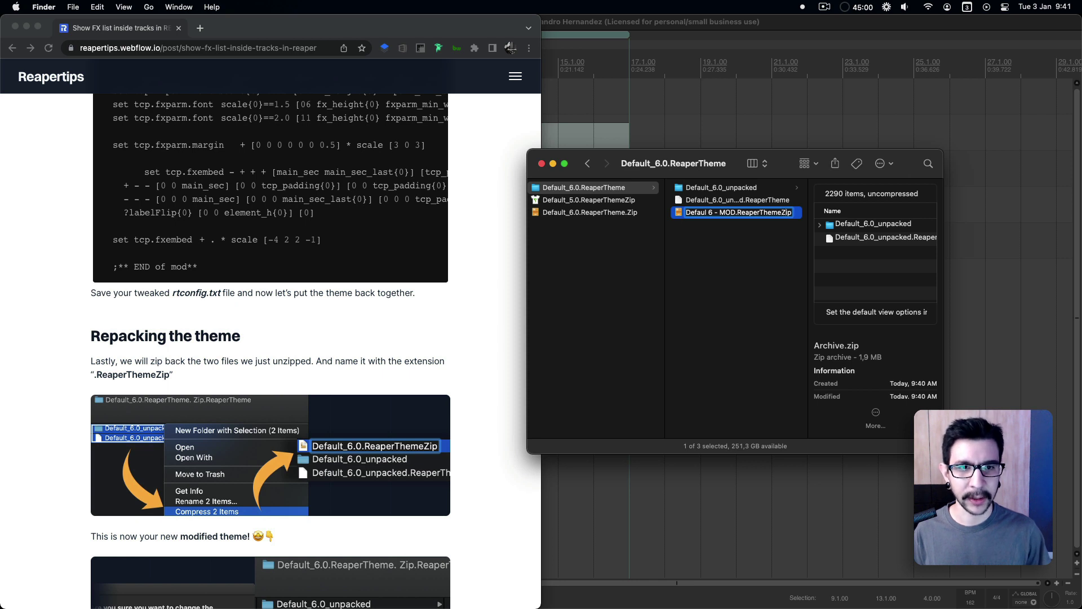
type("Z")
key("Return")
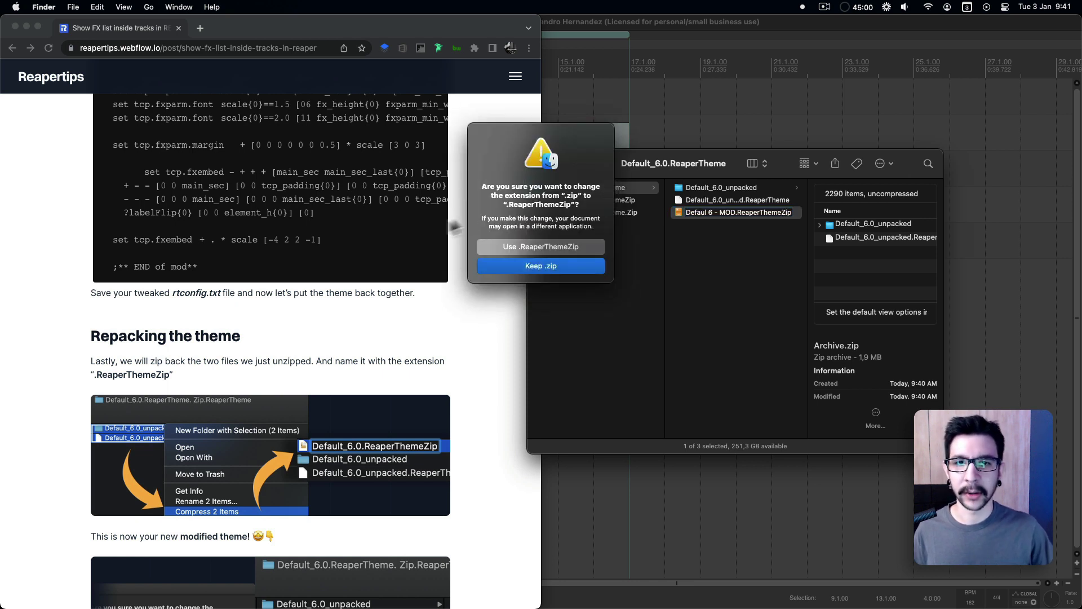
left_click(529, 248)
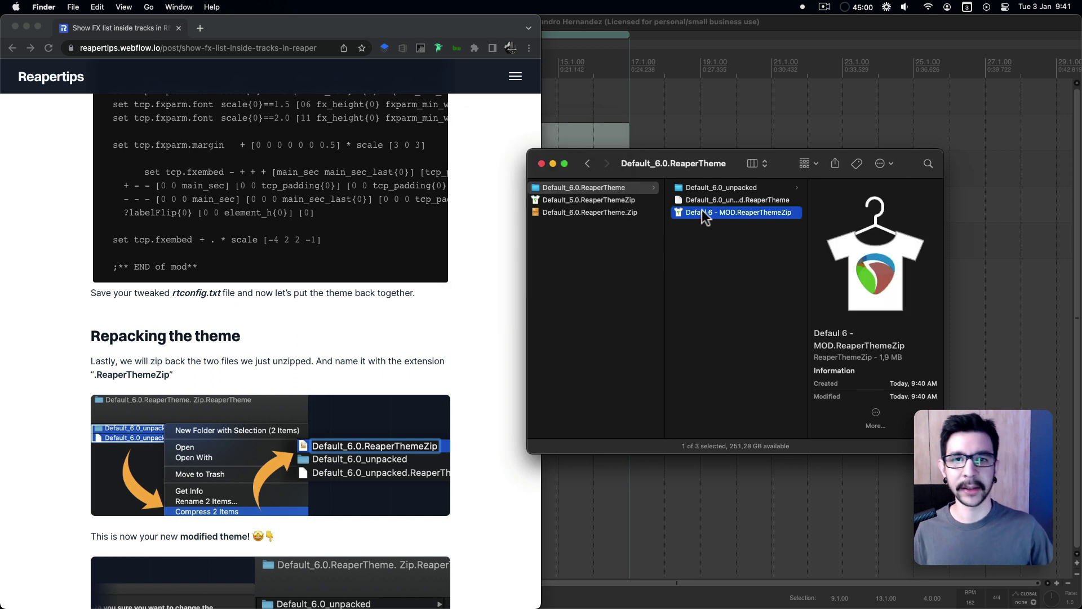
Step: Move "Defaul 6 - MOD.ReaperThemeZip" up into the ColorThemes folder and load it as the theme in REAPER
left_click_drag(701, 210, 645, 242)
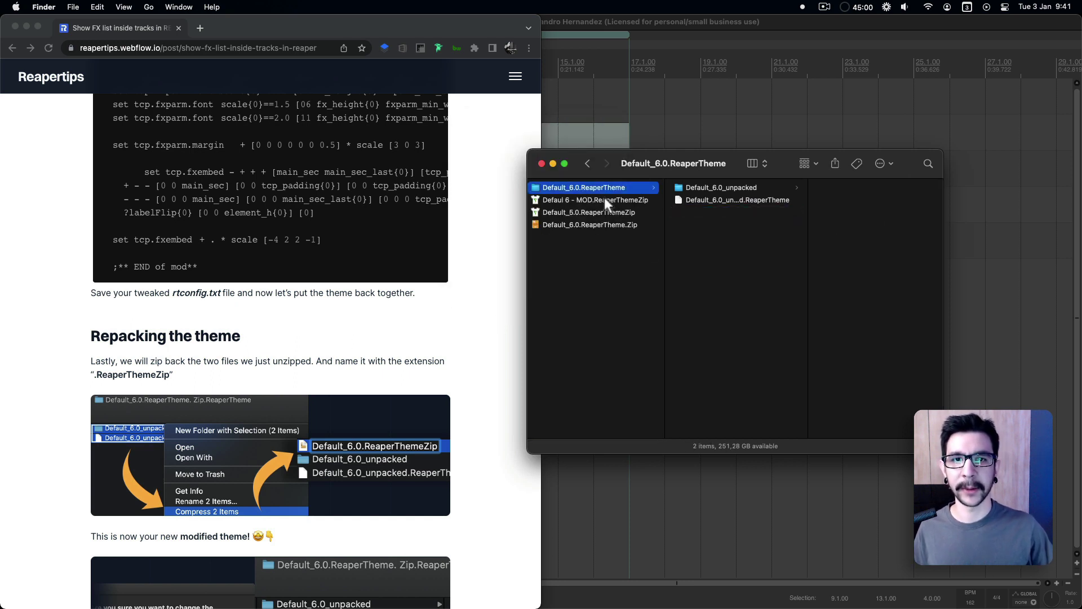
left_click(604, 199)
left_click_drag(641, 163, 765, 157)
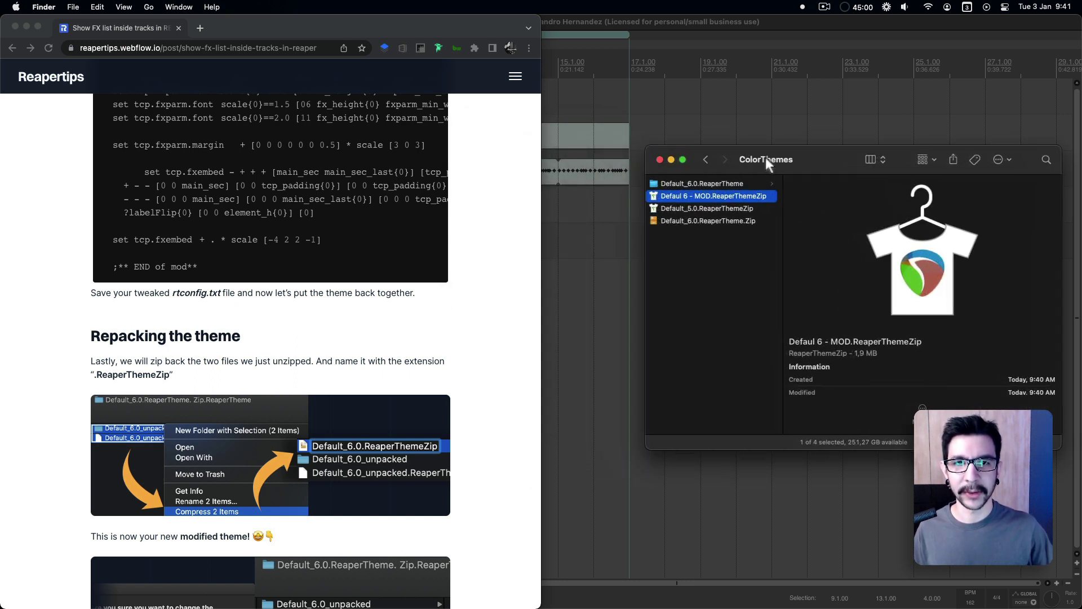
double_click(712, 197)
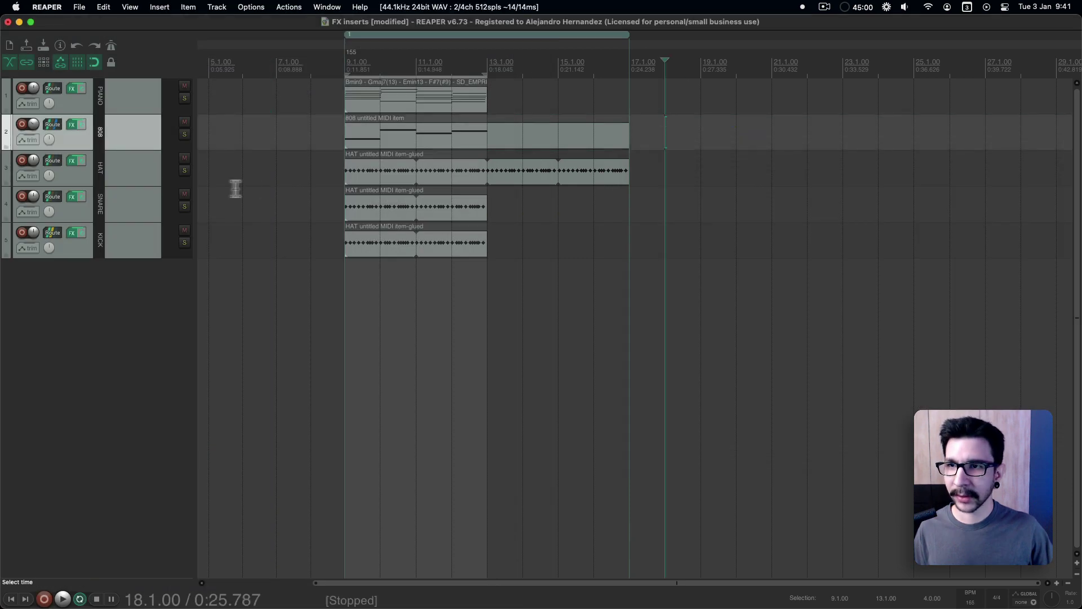
Step: Widen REAPER's track control panel and enable showing FX inserts in the TCP when size permits
left_click_drag(191, 162, 236, 162)
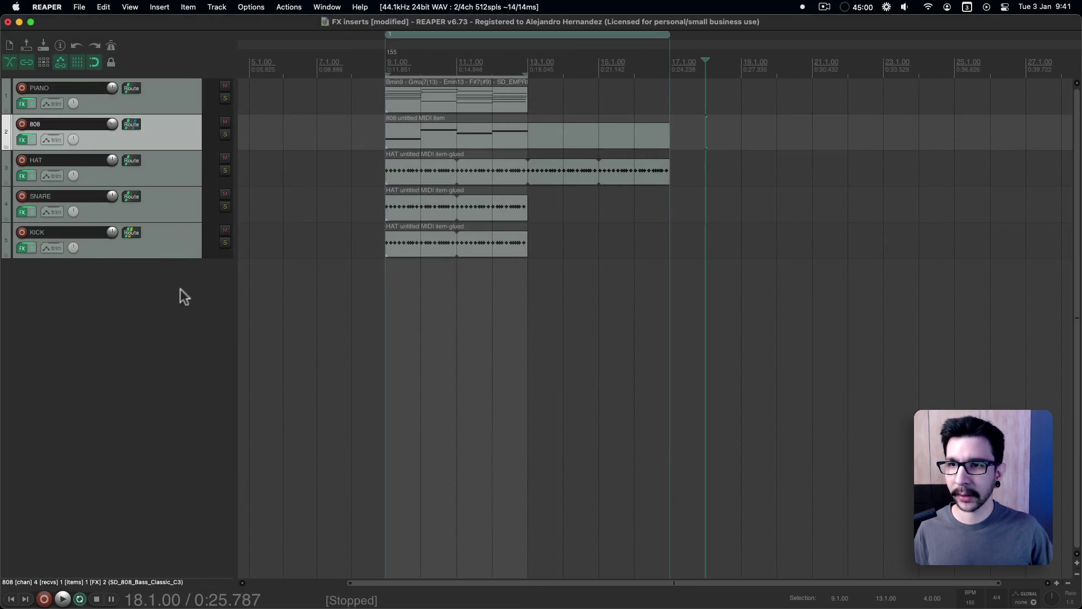
right_click(180, 289)
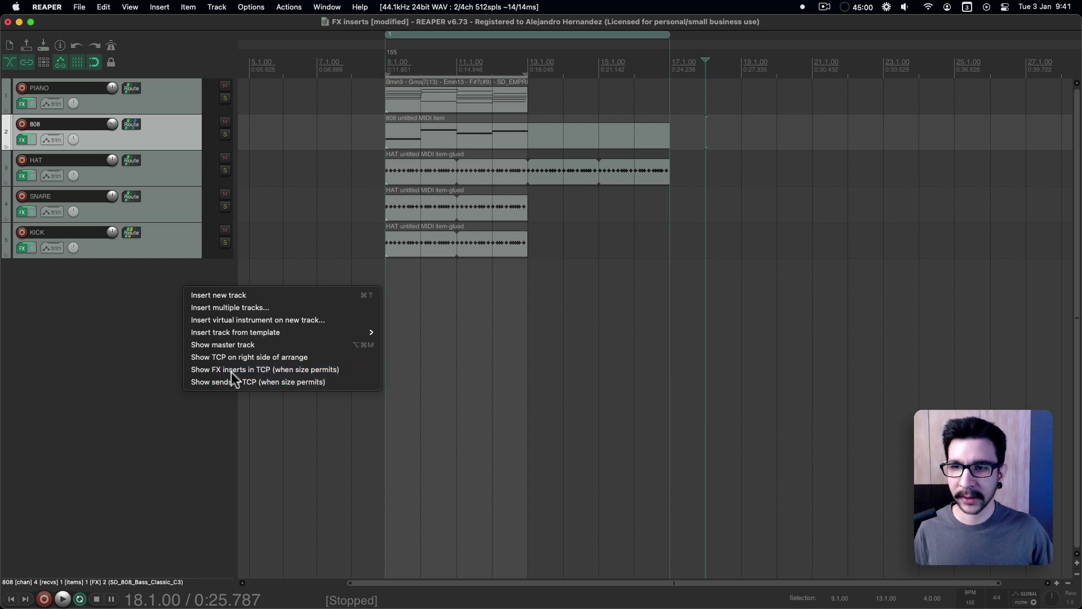
left_click(231, 371)
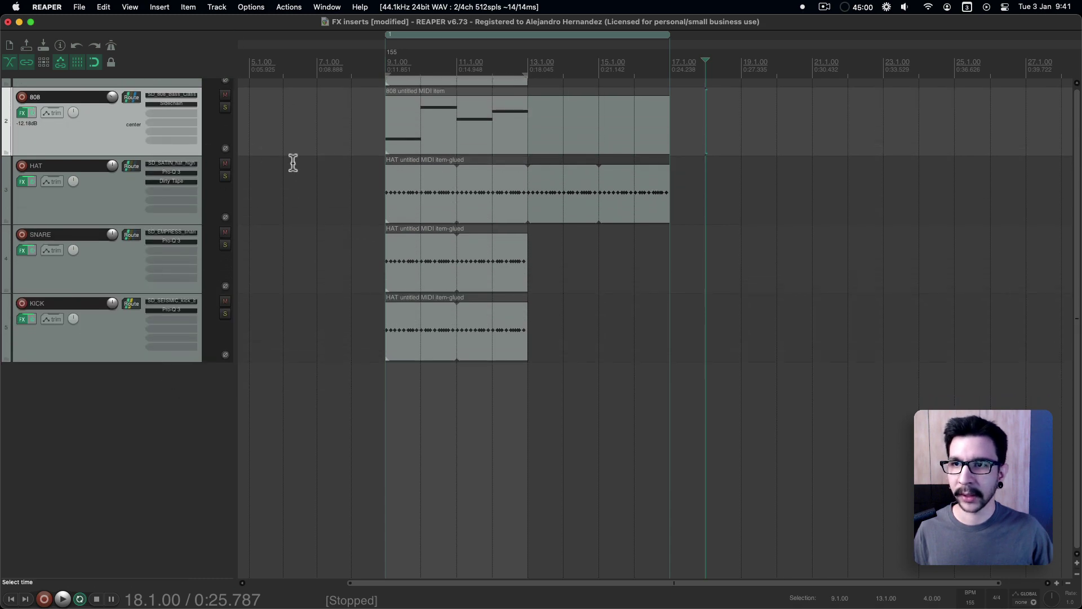
left_click(293, 162)
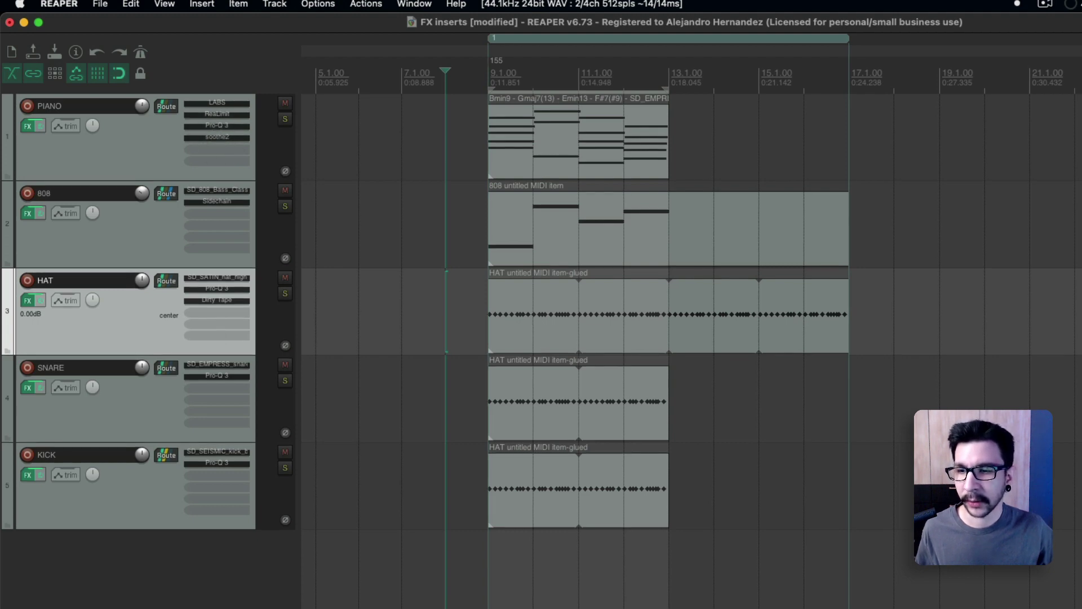
Step: Switch to Finder and move the nine tcp_fxparm images, from tcp_fxparm_arrows_lr.png to tcp_fxparm_norm.png, in Default_6.0_unpacked to the Trash
key("super+Tab")
left_click(999, 311)
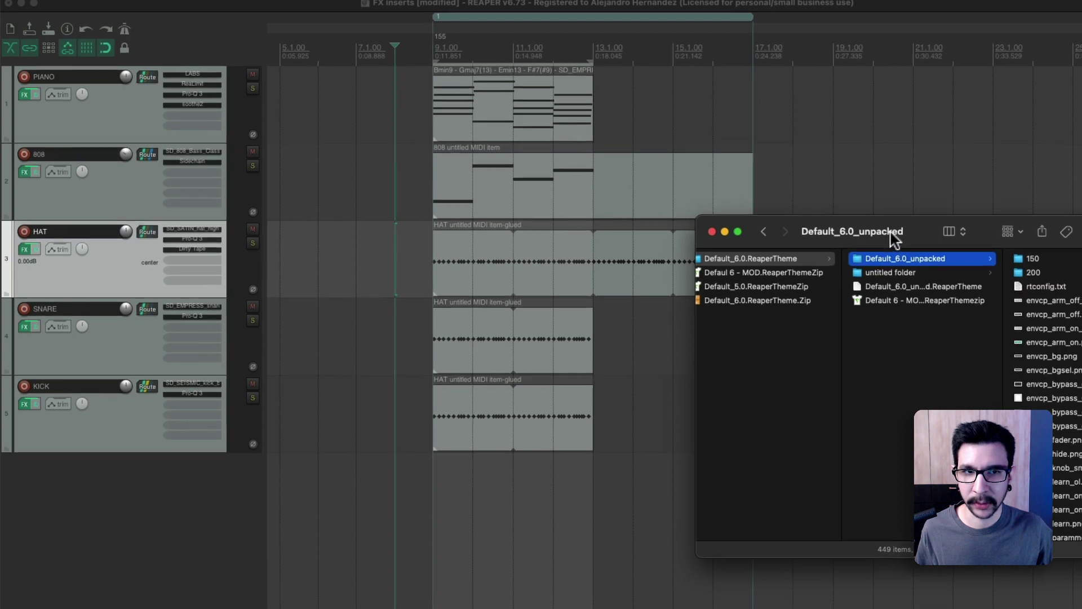
left_click_drag(895, 240, 718, 239)
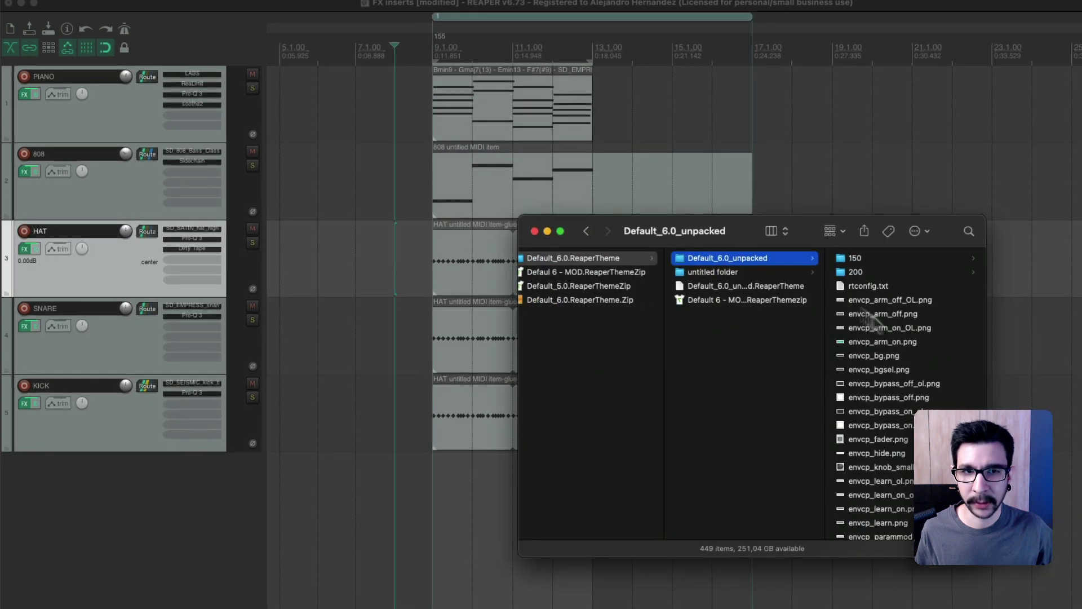
left_click(882, 330)
type("tcp")
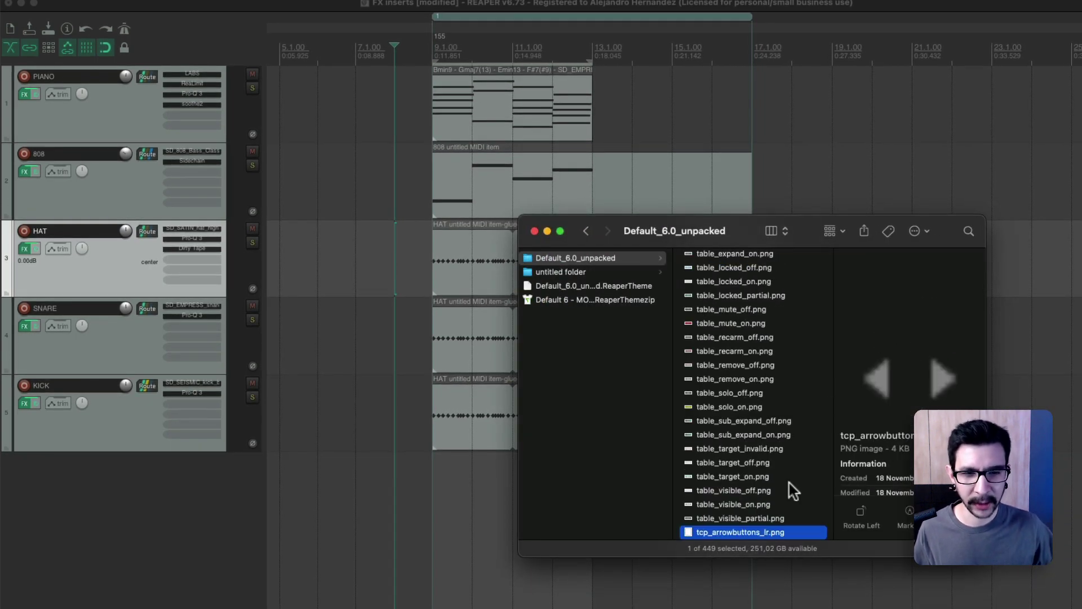
scroll(789, 483, "down", 5)
left_click(752, 417)
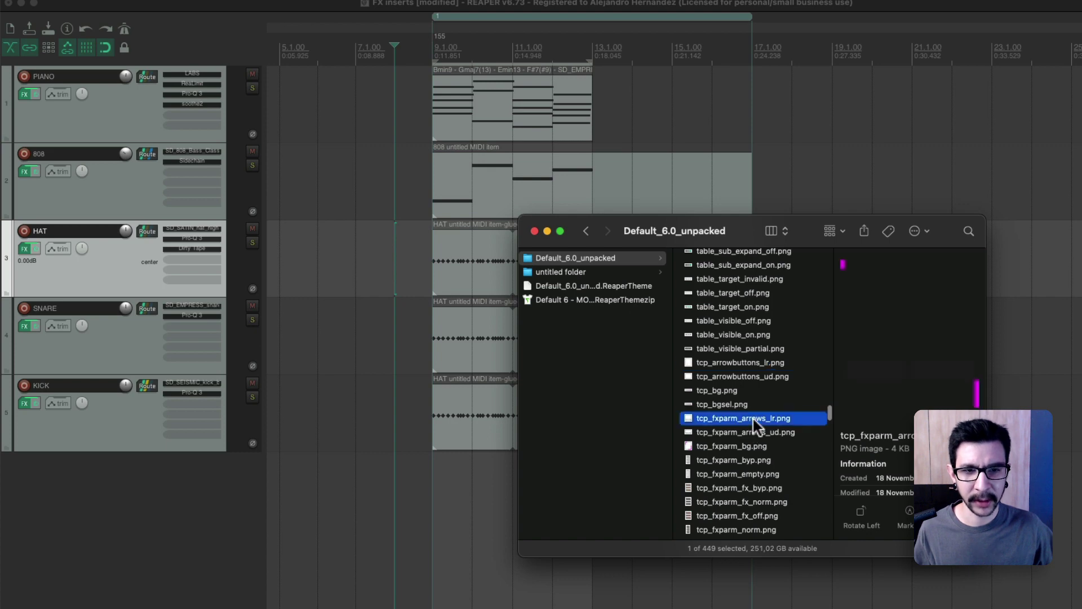
scroll(755, 431, "down", 2)
left_click(734, 478, "shift")
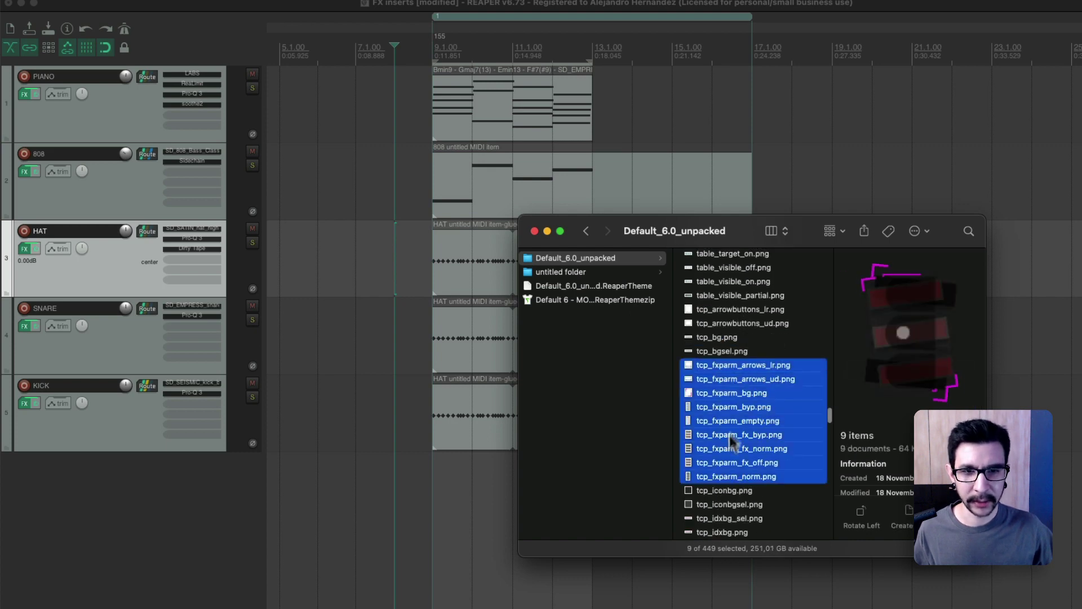
right_click(730, 366)
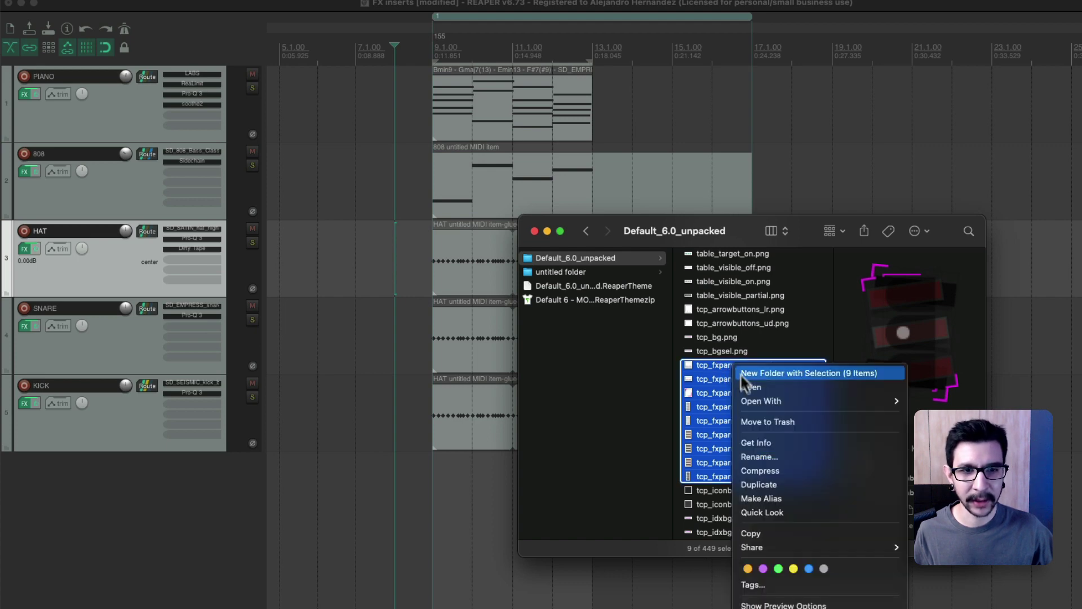
left_click(747, 420)
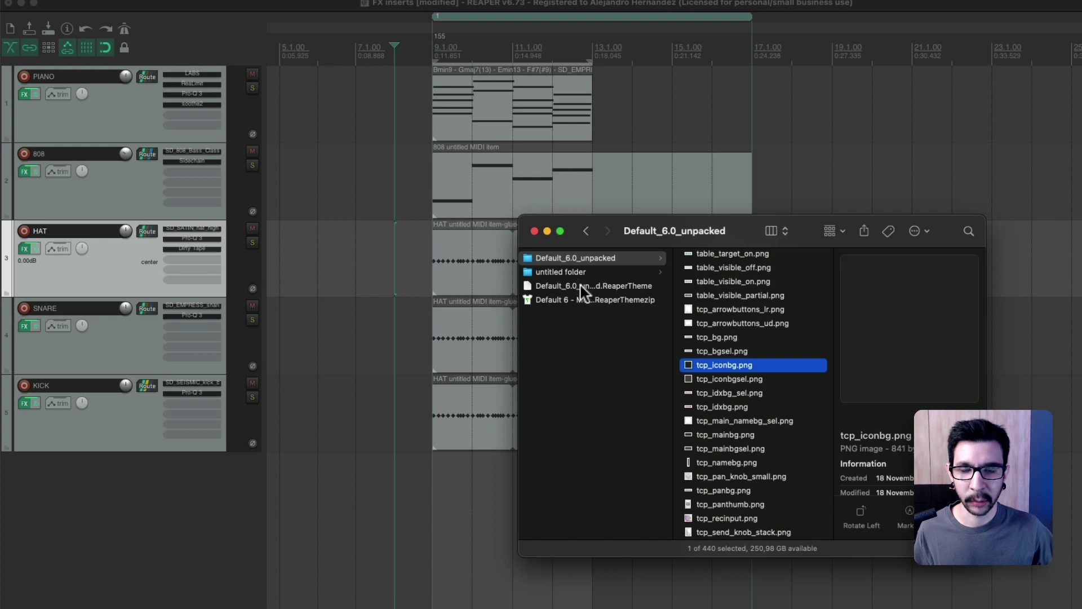
Step: Load the "Default 6 - MOD" ReaperThemezip archive from the unpacked theme's parent folder into REAPER
left_click(586, 302)
left_click_drag(578, 307, 285, 218)
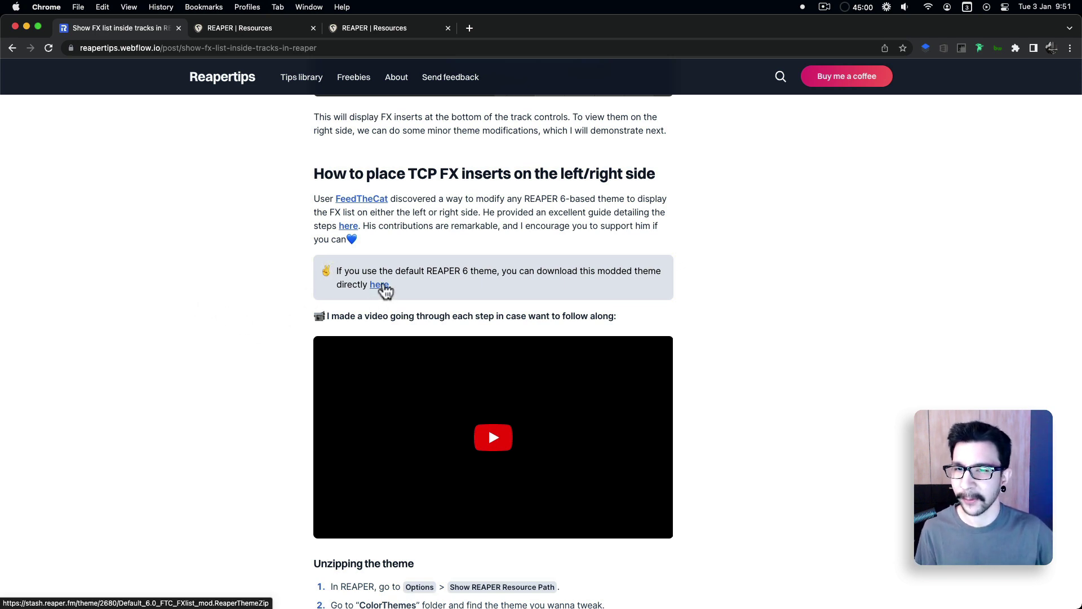
Step: In Chrome, open the modded default theme's link in a new tab and highlight tcp_fxparm_norm.png in the Reapertips guide's image-editing advice
left_click(384, 288, "super")
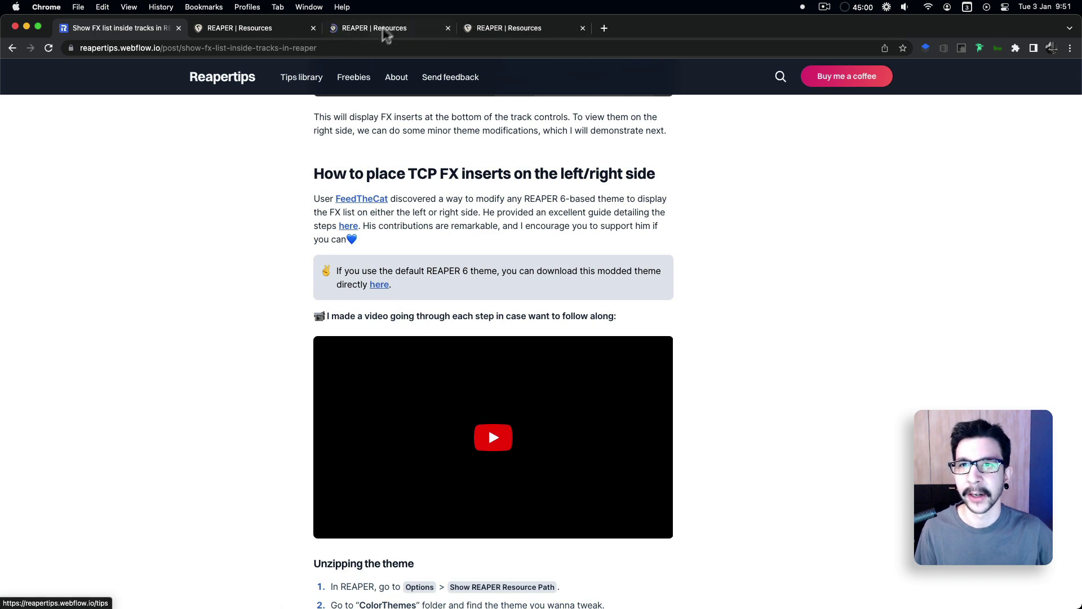
left_click(381, 29)
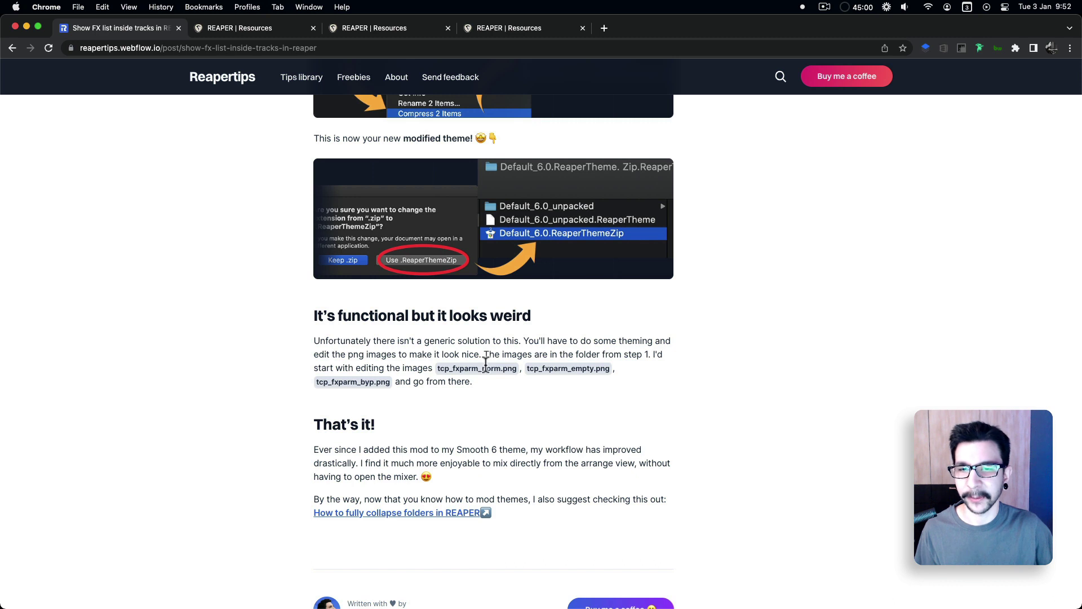
left_click_drag(439, 367, 513, 372)
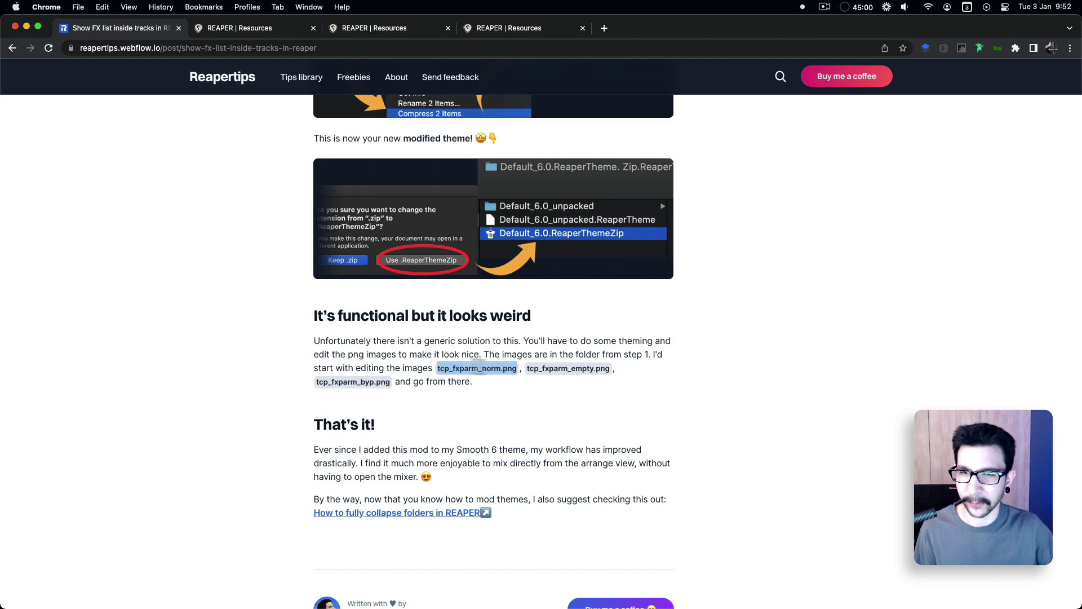
Step: Switch to REAPER and vary the track height to examine how the FX lists arrange inside the tracks
key("super+Tab")
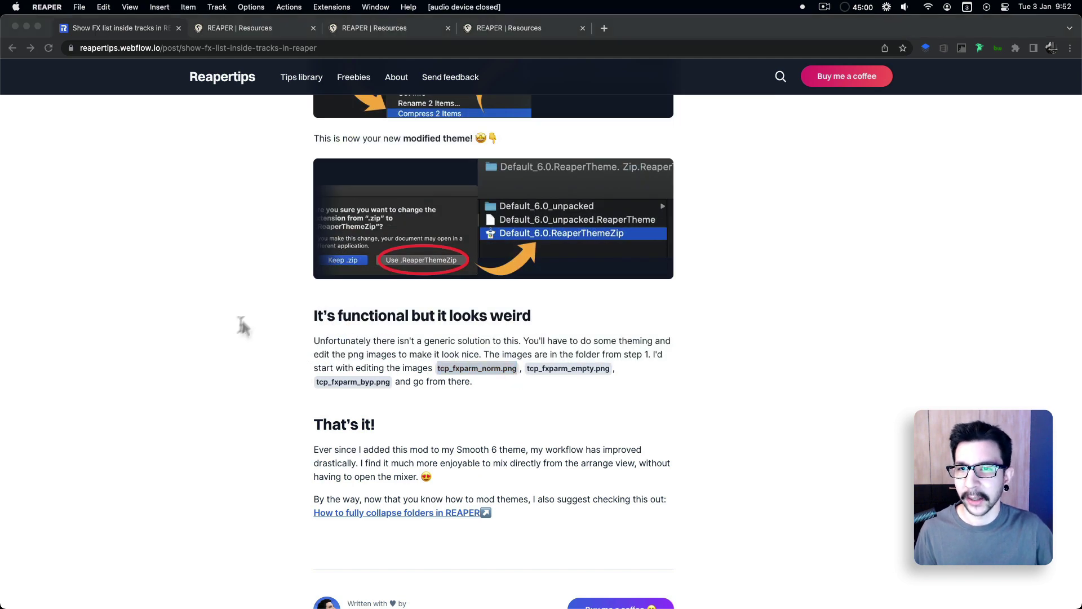
scroll(148, 337, "up", 3)
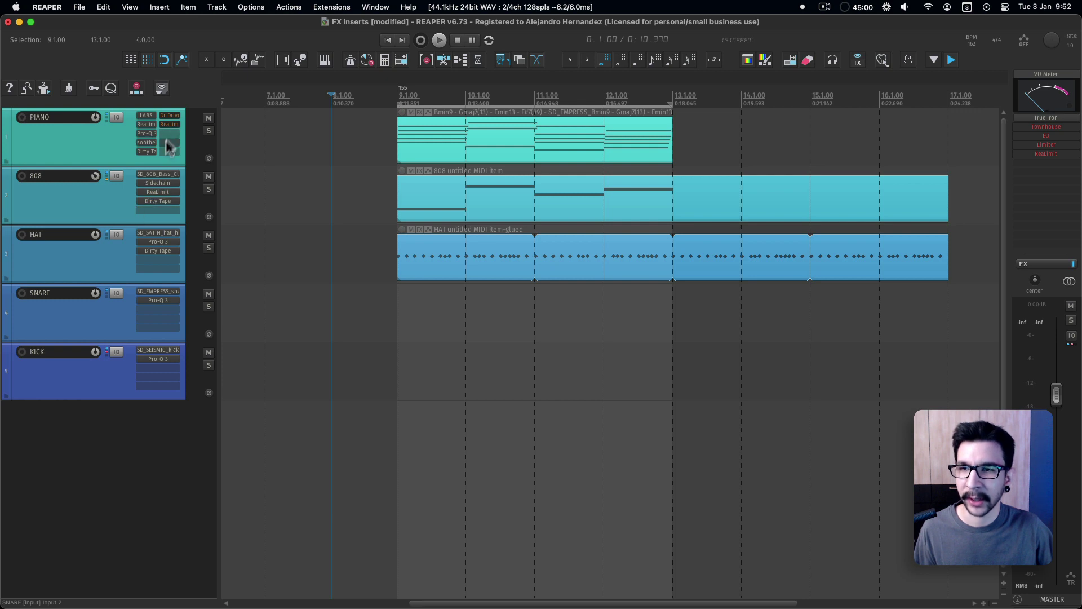
scroll(169, 146, "down", 2)
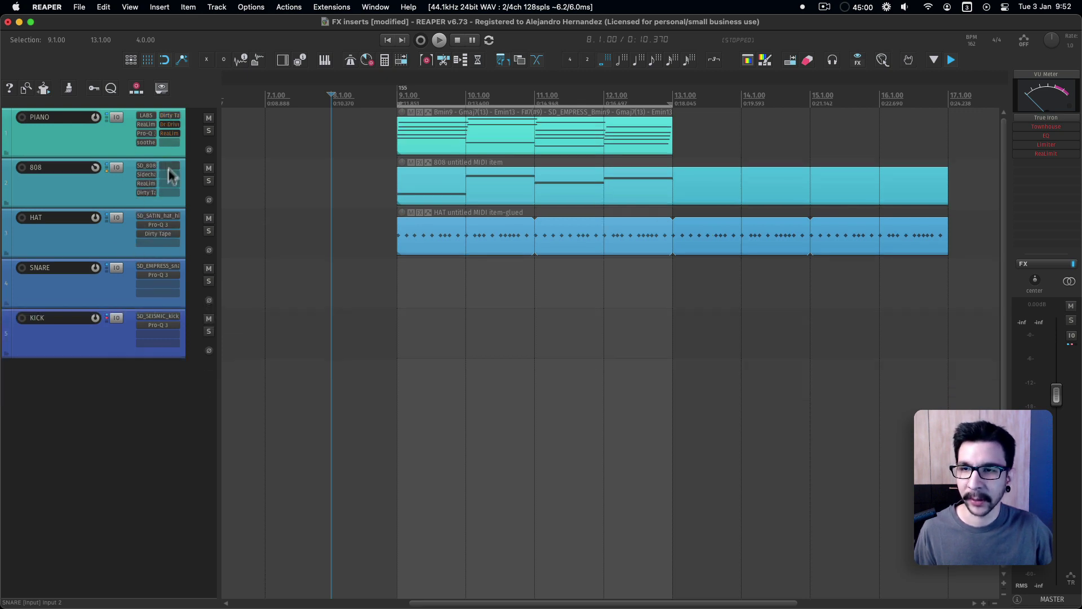